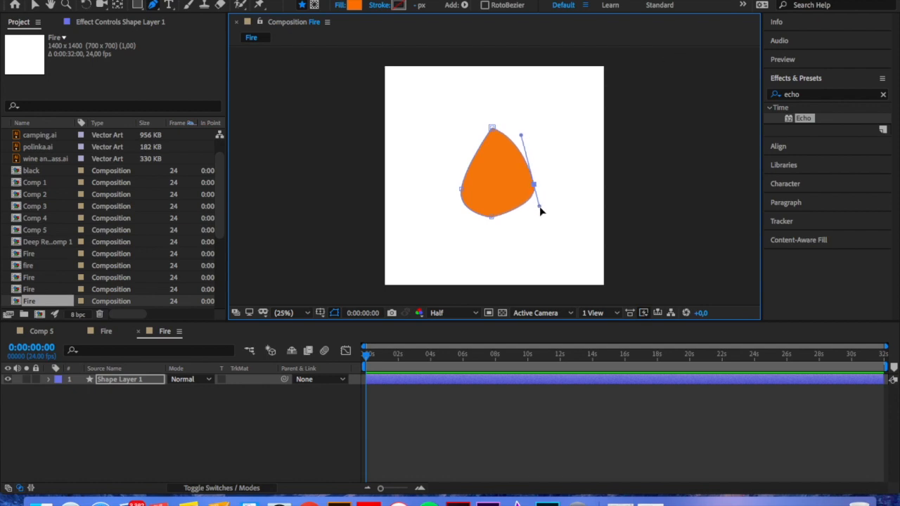
- Reshape the orange path on Shape Layer 1 into a narrower teardrop by moving its side and tip points inward
left_click_drag(462, 187, 472, 180)
left_click_drag(535, 187, 513, 182)
left_click_drag(496, 130, 516, 147)
left_click(117, 380)
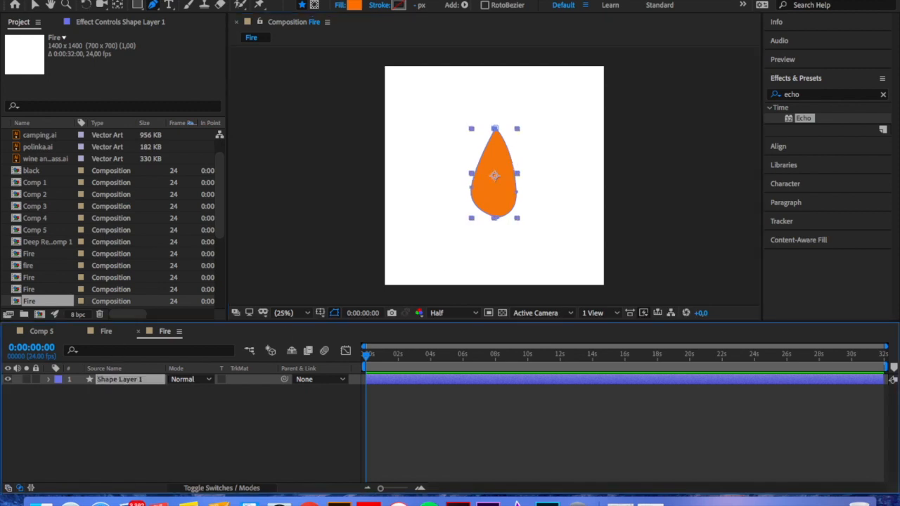
- Center the anchor point on the teardrop and align Shape Layer 1 to the composition's vertical and horizontal center
left_click(118, 5)
left_click(781, 147)
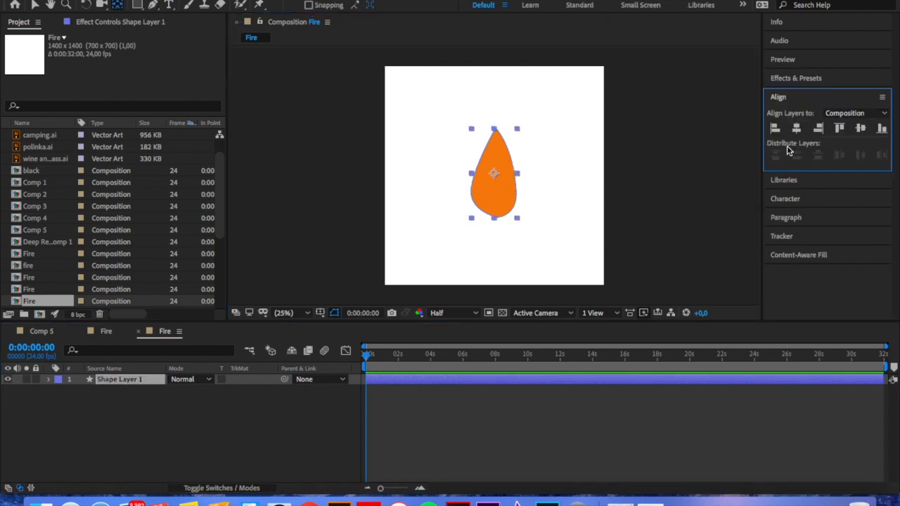
left_click(859, 128)
left_click(796, 128)
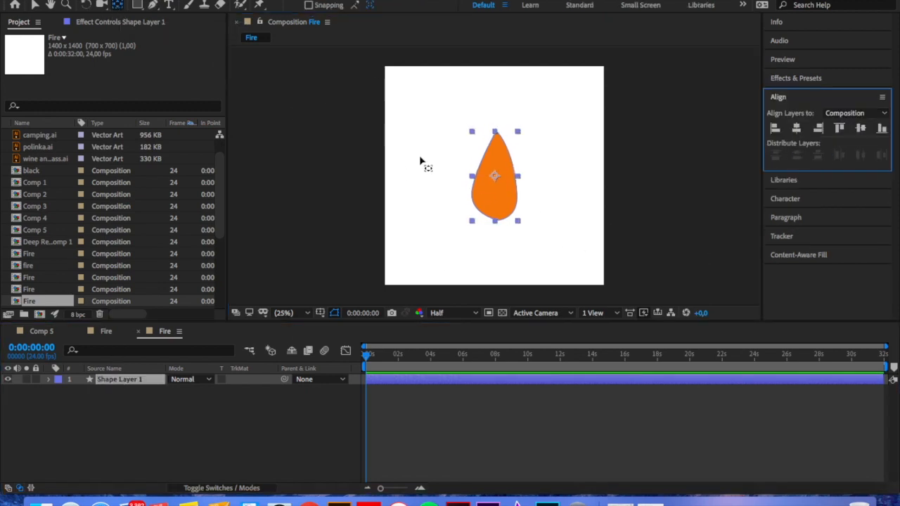
left_click(126, 406)
- Change the teardrop's fill color to yellow FFD400 and enlarge the shape around its center
left_click(125, 380)
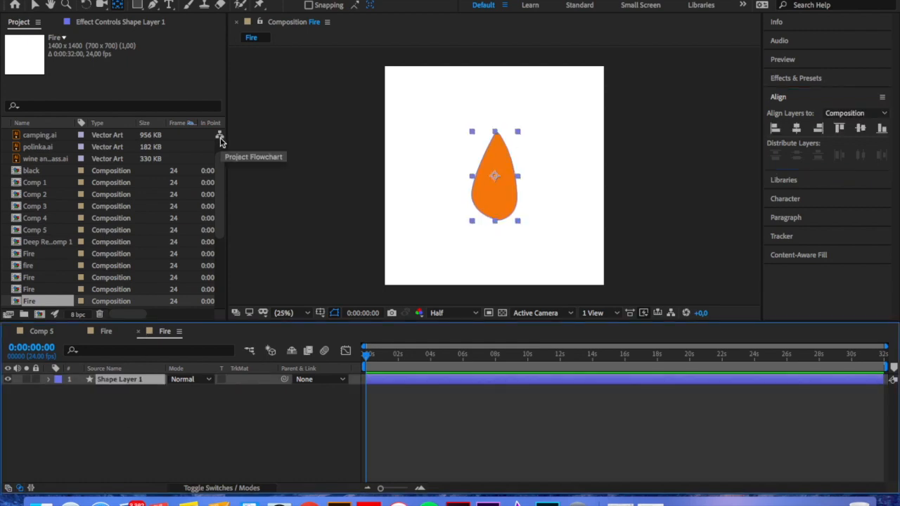
left_click(35, 5)
left_click(456, 5)
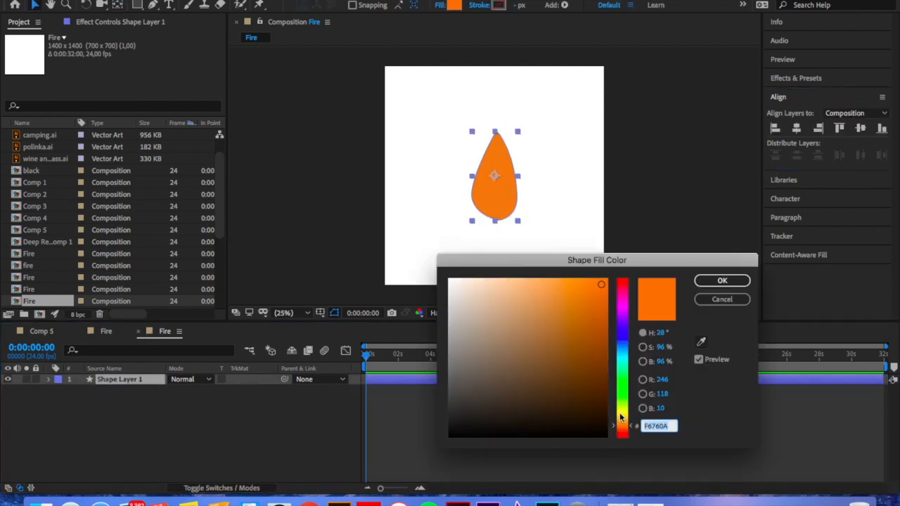
left_click_drag(612, 415, 626, 408)
left_click_drag(603, 283, 674, 262)
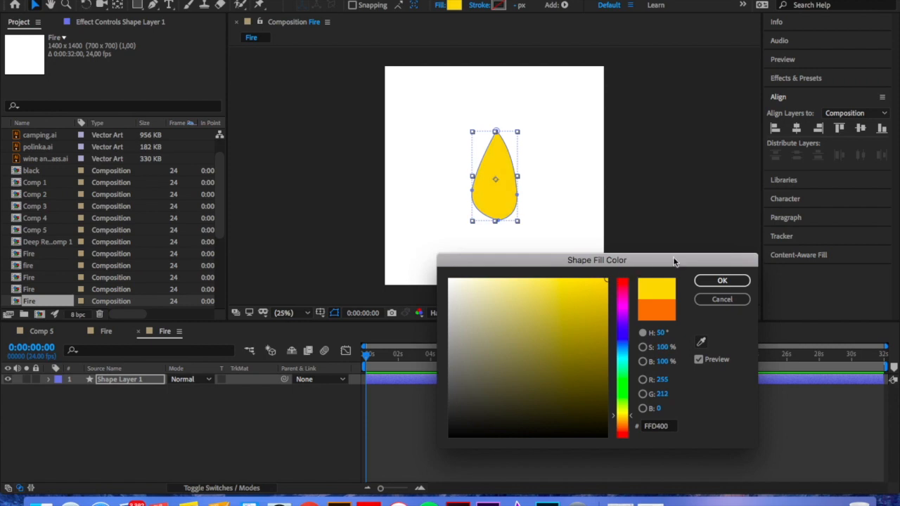
left_click(720, 282)
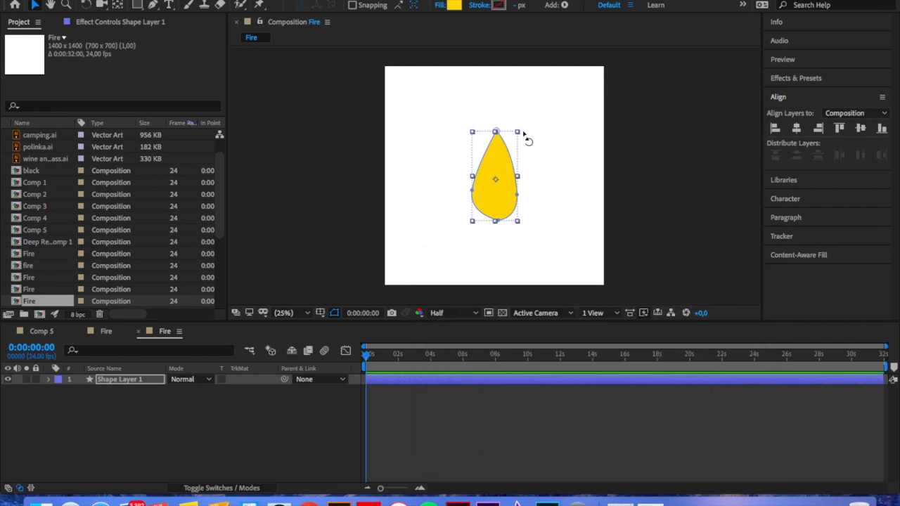
left_click_drag(518, 135, 530, 109)
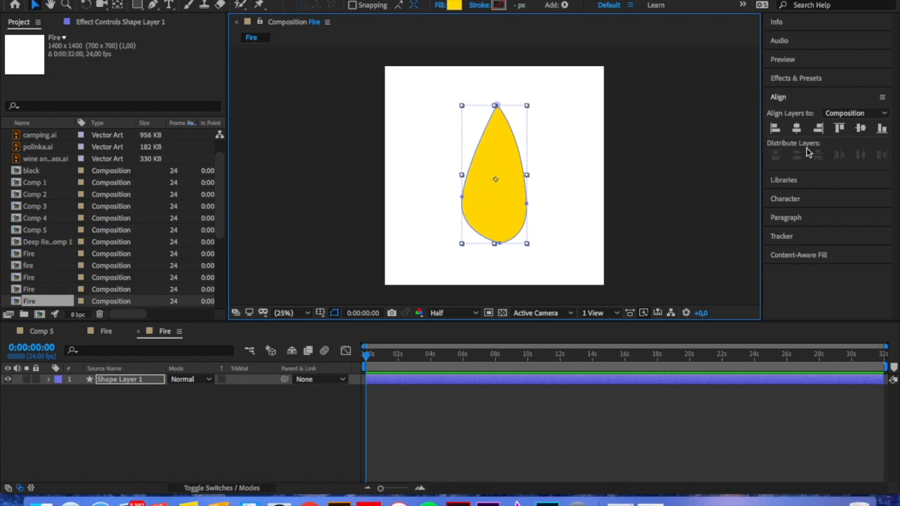
- Search the effects for "wave" and apply Wave Warp to the teardrop on Shape Layer 1
left_click(810, 83)
left_click(807, 97)
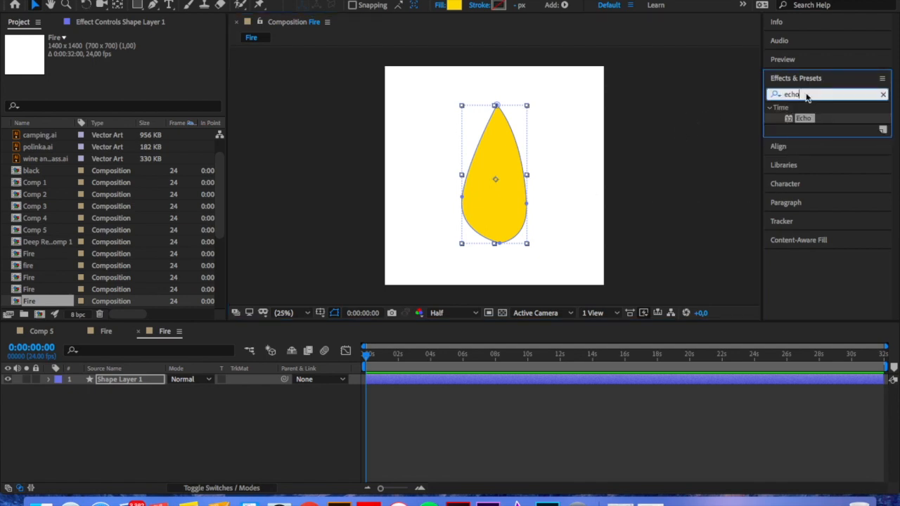
key("BackSpace")
key("BackSpace")
key("BackSpace")
key("BackSpace")
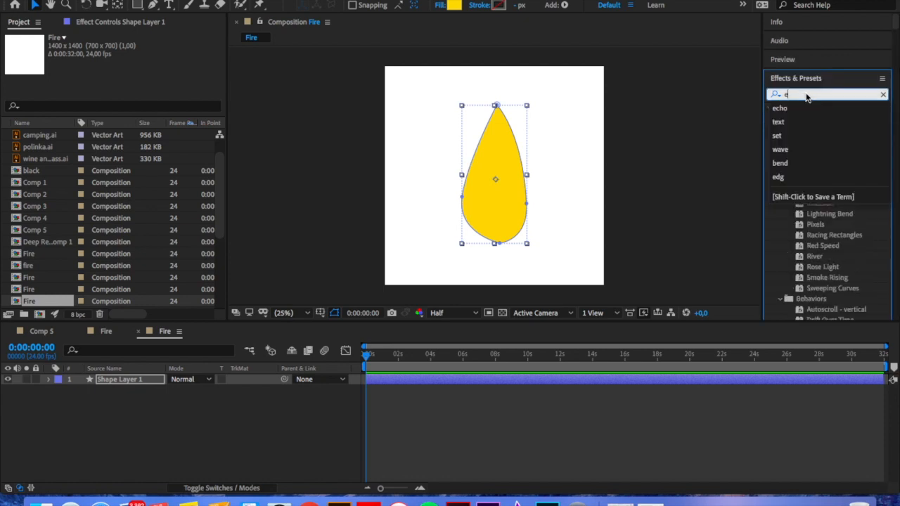
type("w")
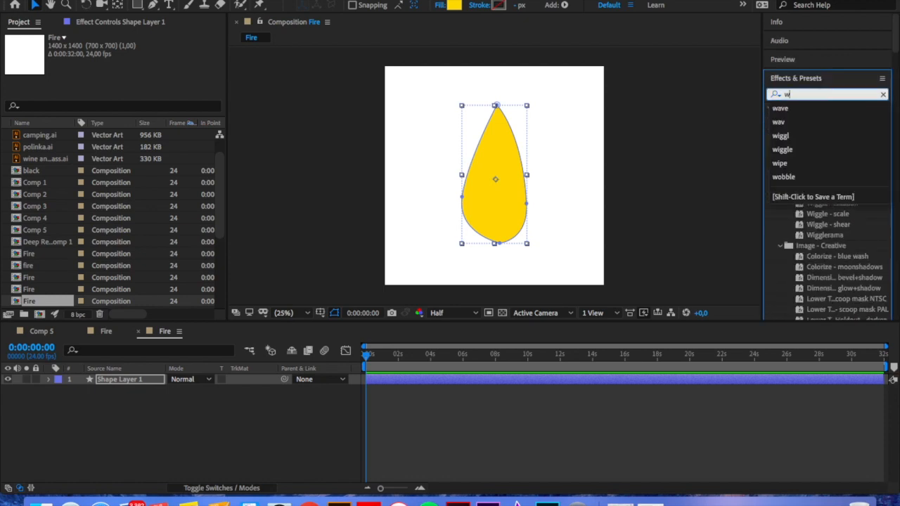
type("ave")
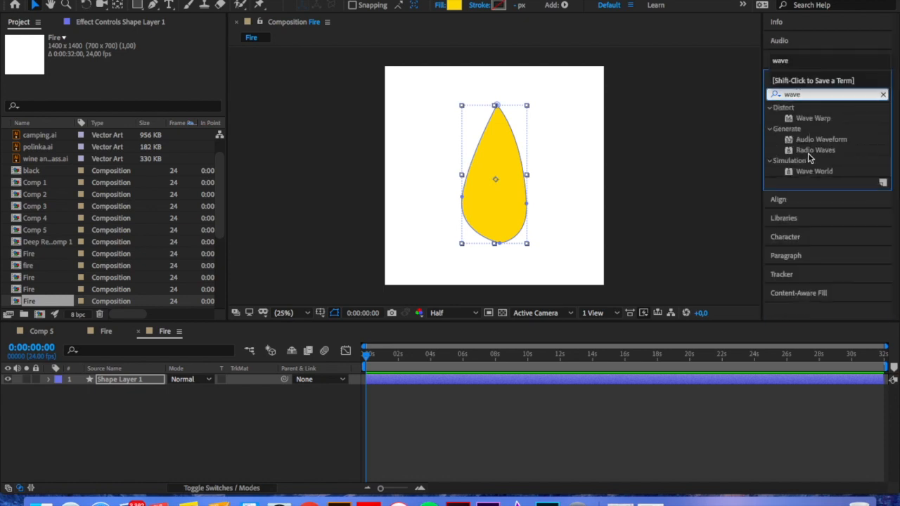
left_click_drag(828, 123, 502, 166)
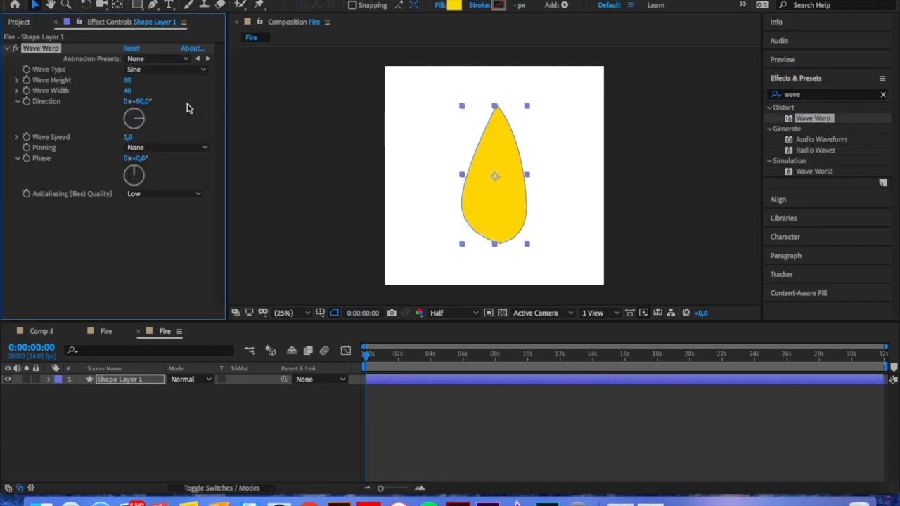
- Set Wave Warp's direction to -3°, wave height to 28 and wave width to 159, and preview the animation from the start
left_click_drag(144, 126, 135, 116)
left_click_drag(127, 79, 359, 104)
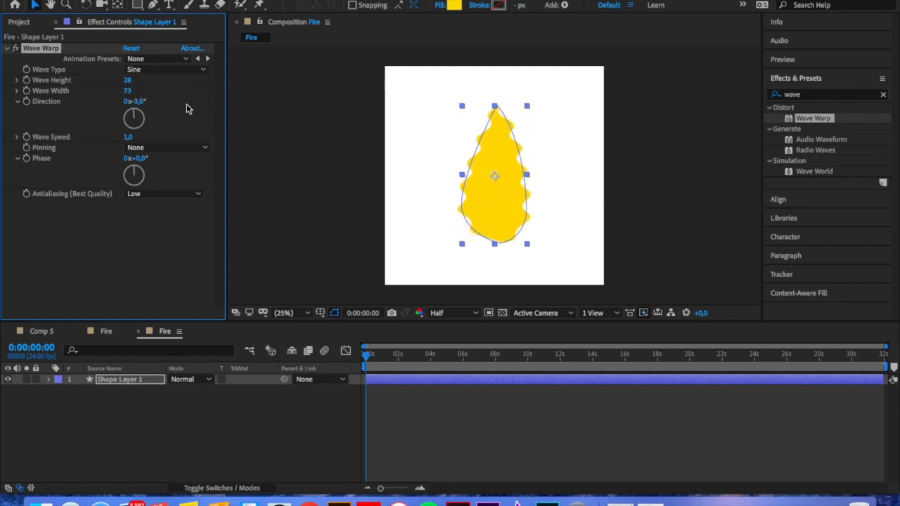
left_click_drag(126, 91, 223, 71)
left_click_drag(131, 90, 266, 93)
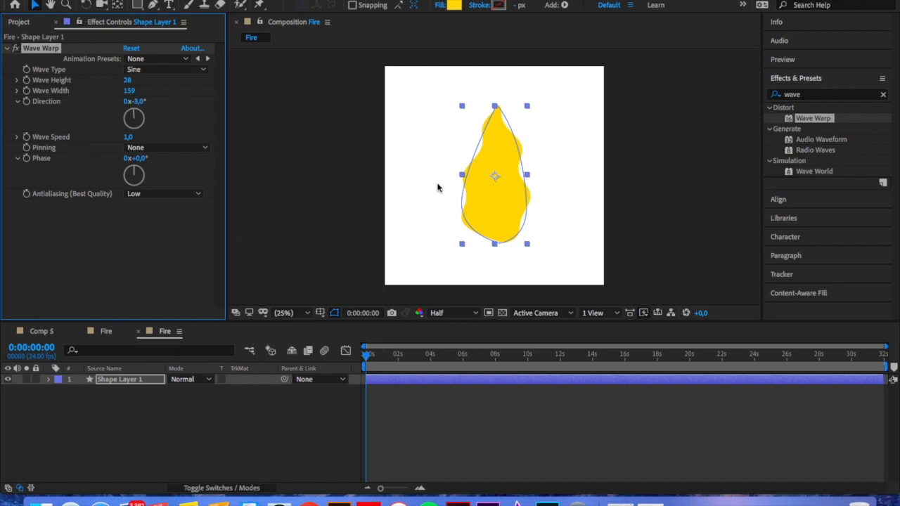
left_click(366, 356)
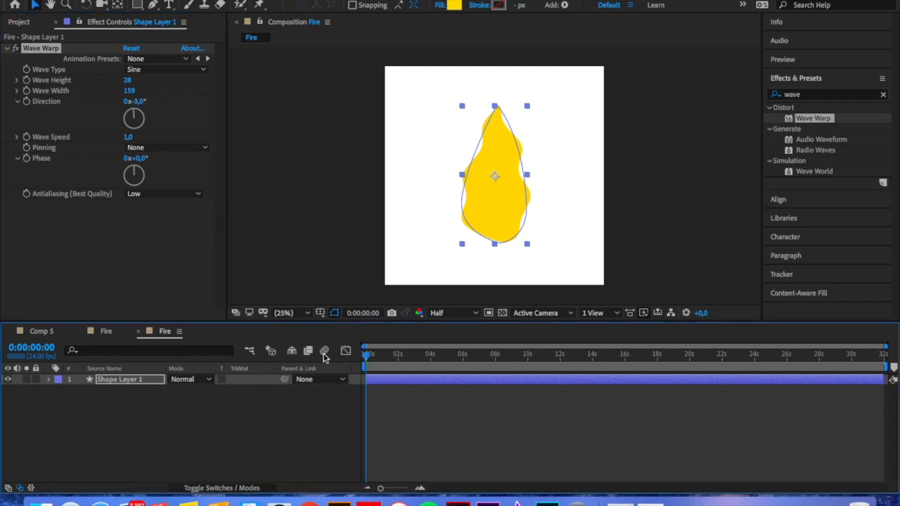
key("space")
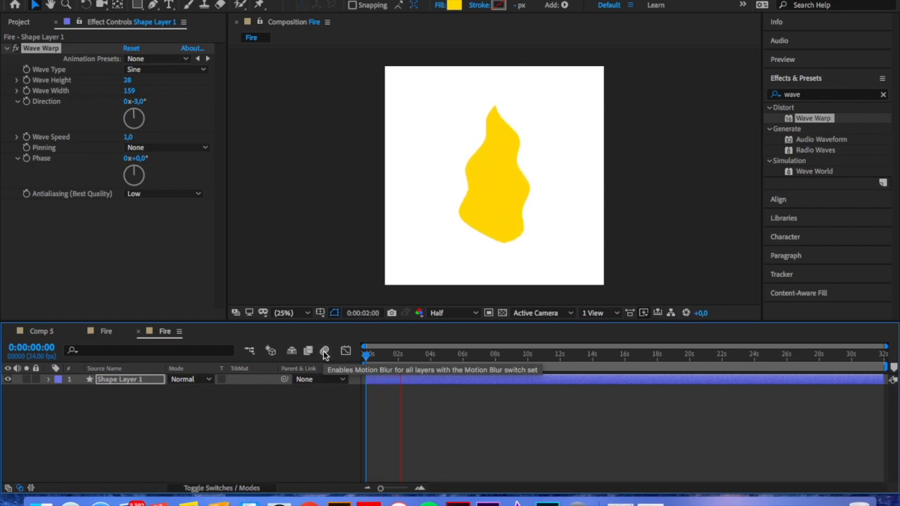
key("space")
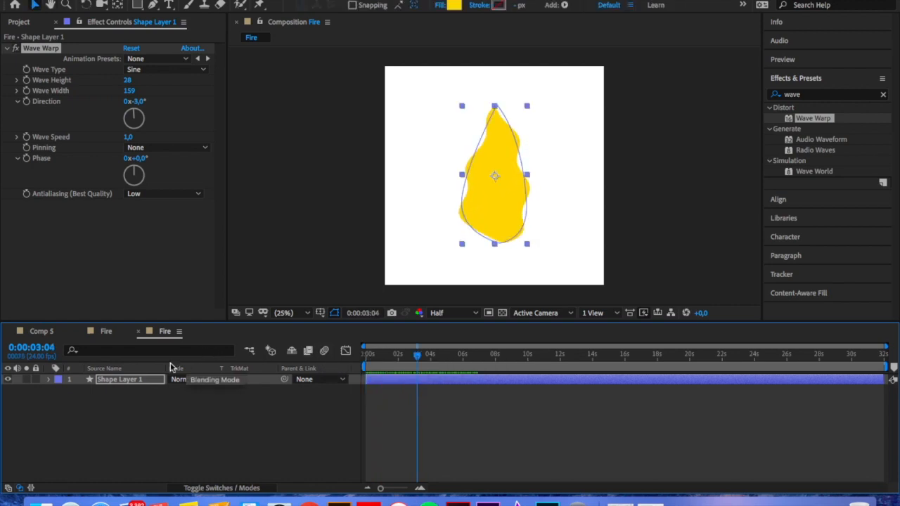
- Duplicate Shape Layer 1 and set the duplicate's Wave Warp height to -28
left_click(142, 380)
key("ctrl+d")
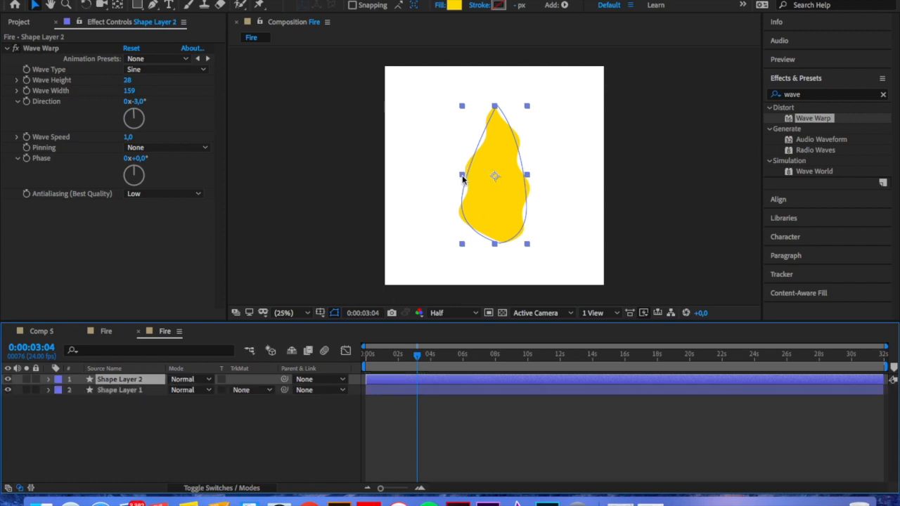
left_click(130, 392)
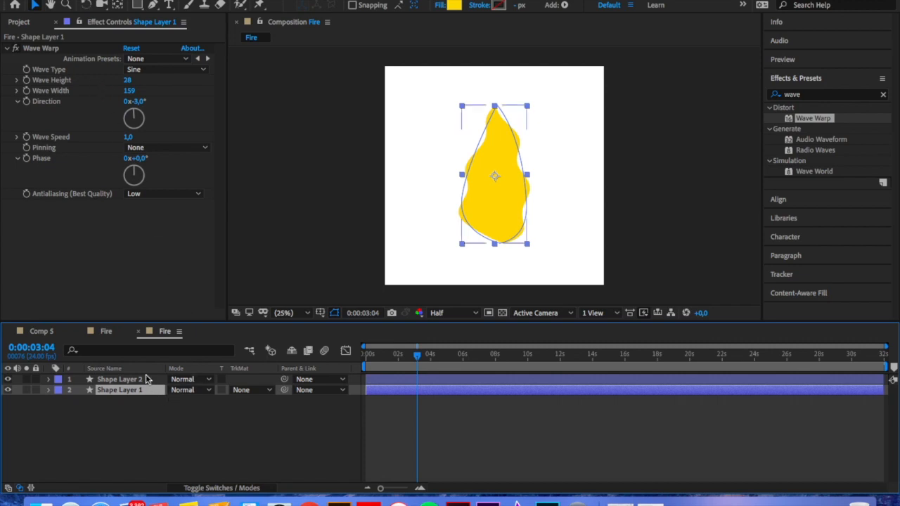
left_click(130, 379)
left_click(127, 80)
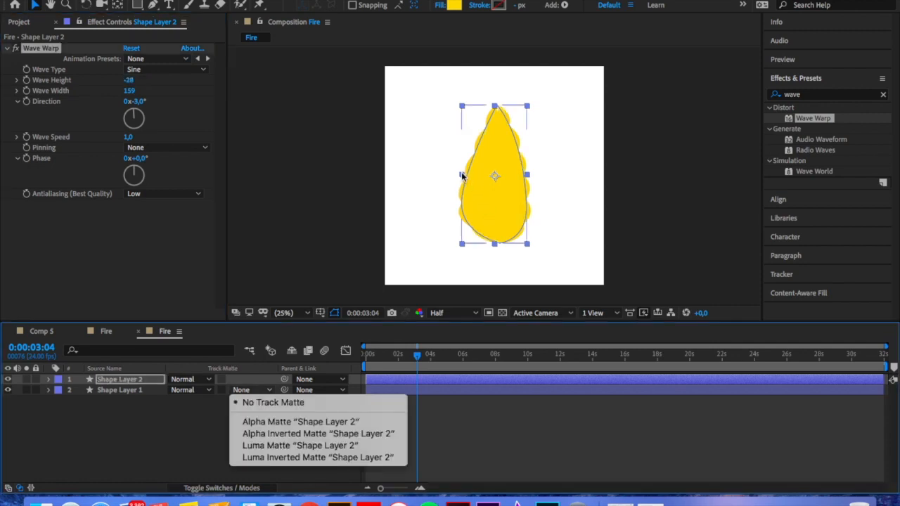
- Narrow the teardrop on Shape Layer 2 symmetrically and use it as the alpha matte for Shape Layer 1
left_click(461, 174)
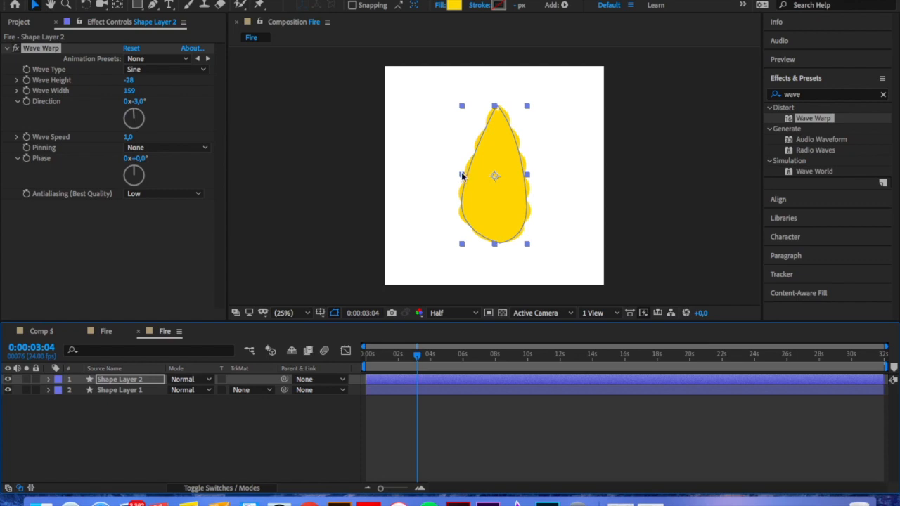
left_click(462, 176)
left_click_drag(461, 176, 474, 175)
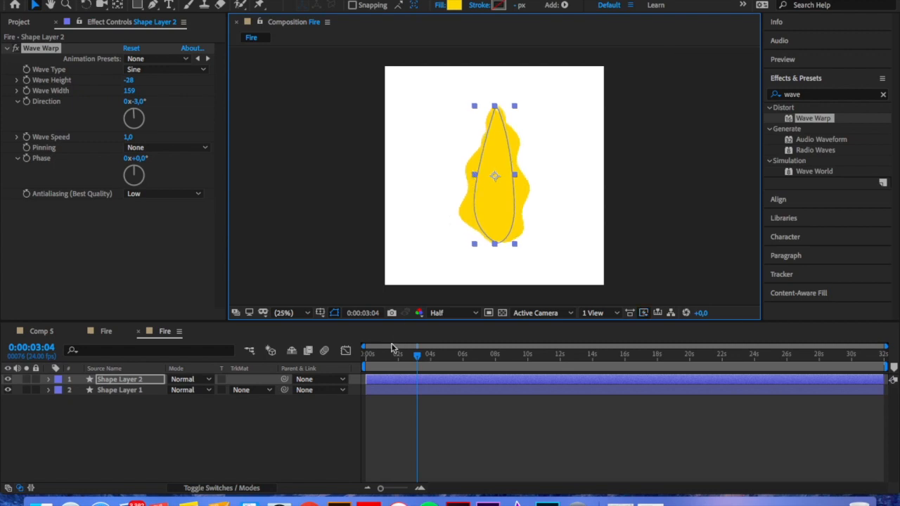
left_click(265, 394)
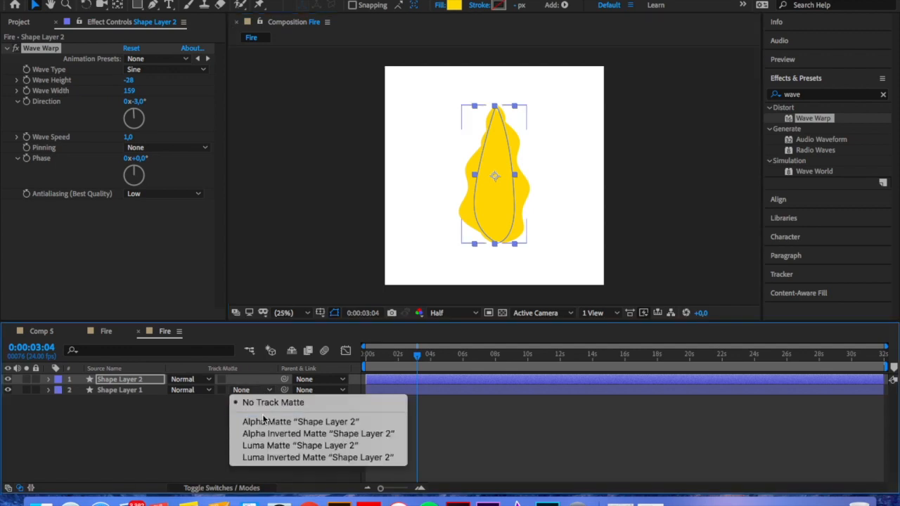
left_click(267, 422)
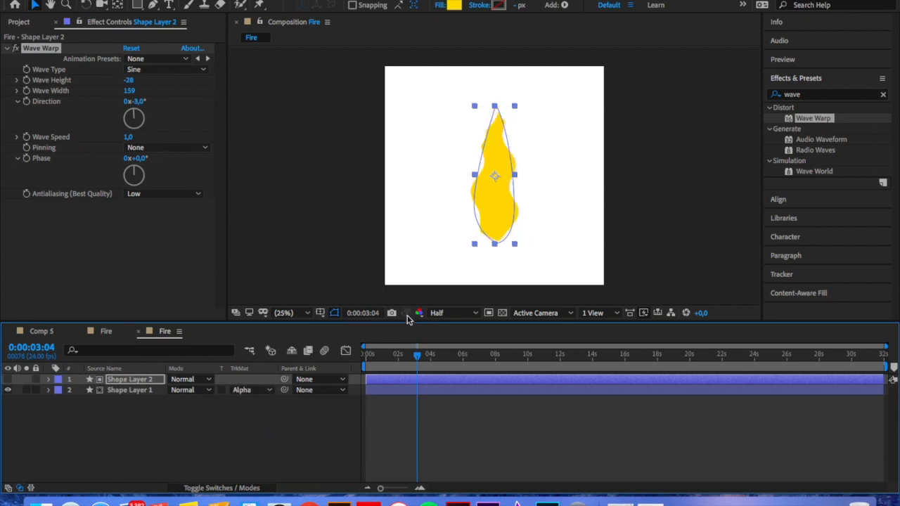
- Narrow Shape Layer 1's teardrop in two passes, previewing the flame from the start after each
left_click(126, 391)
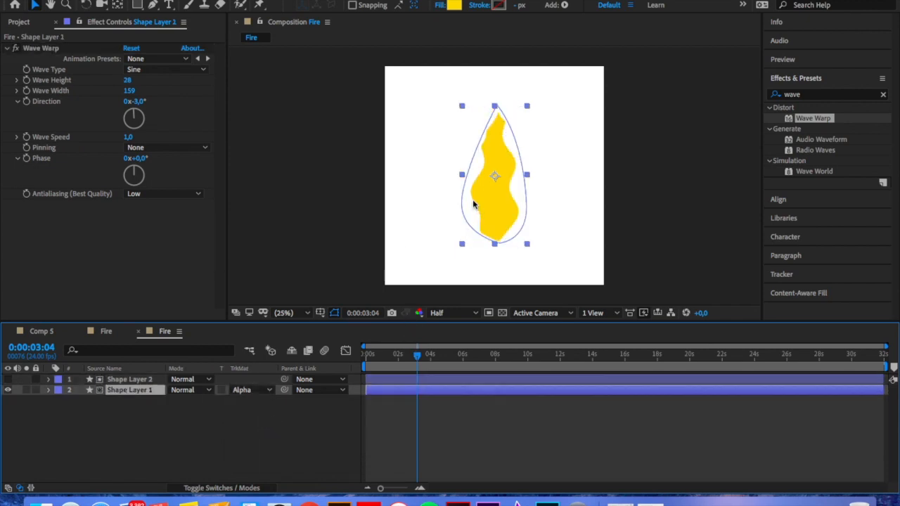
left_click_drag(464, 178, 471, 177)
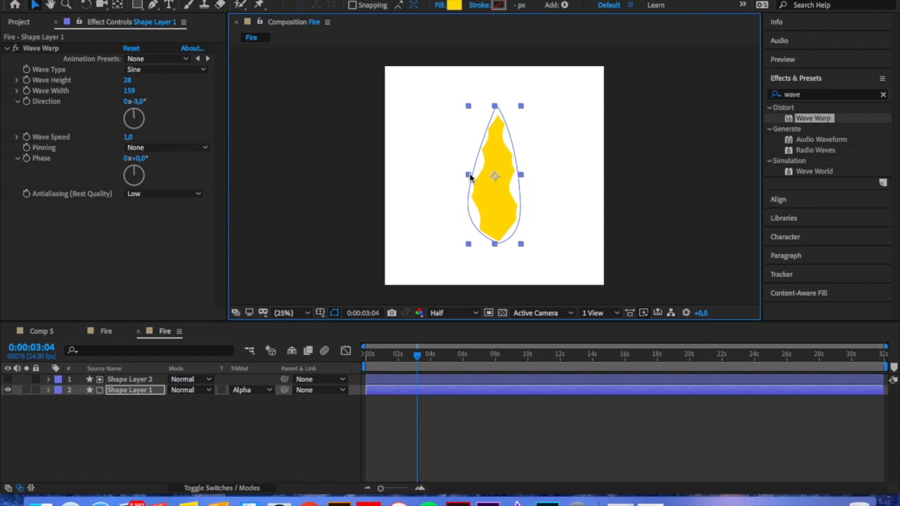
left_click_drag(417, 354, 342, 355)
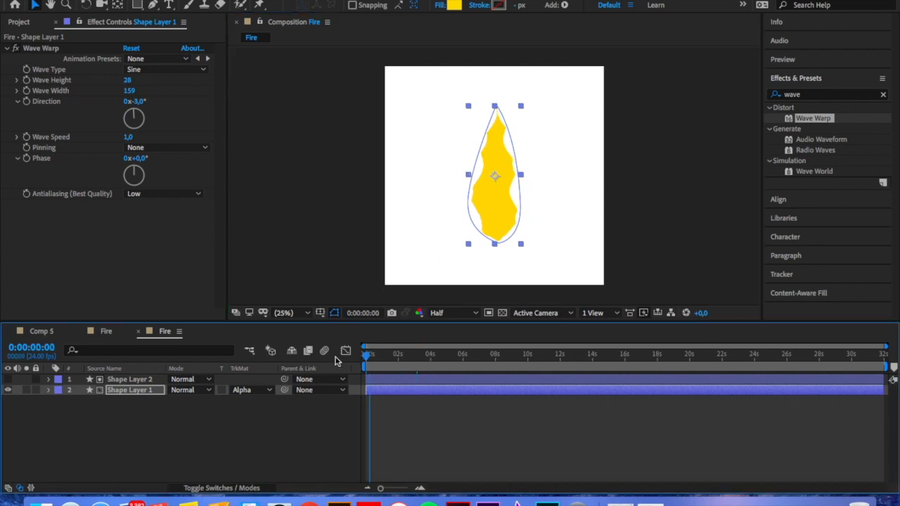
key("space")
key("space")
left_click_drag(469, 175, 481, 176)
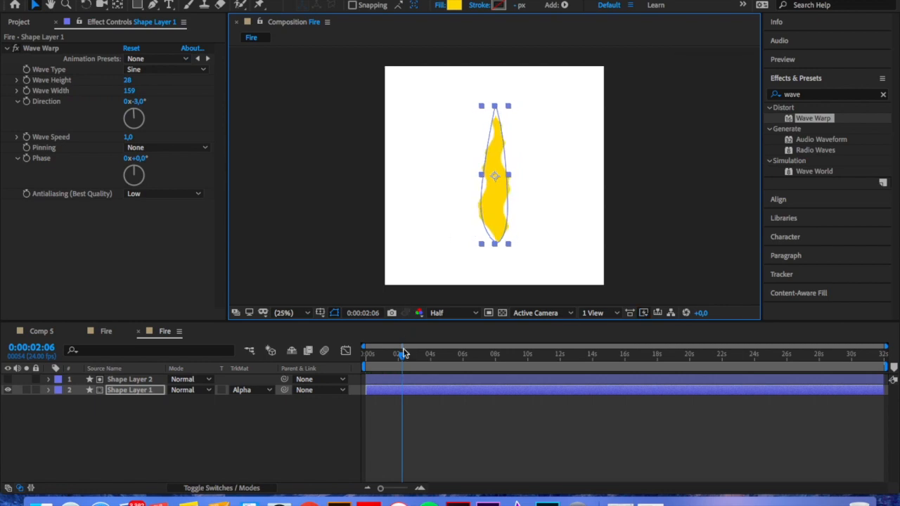
left_click_drag(403, 354, 311, 346)
key("space")
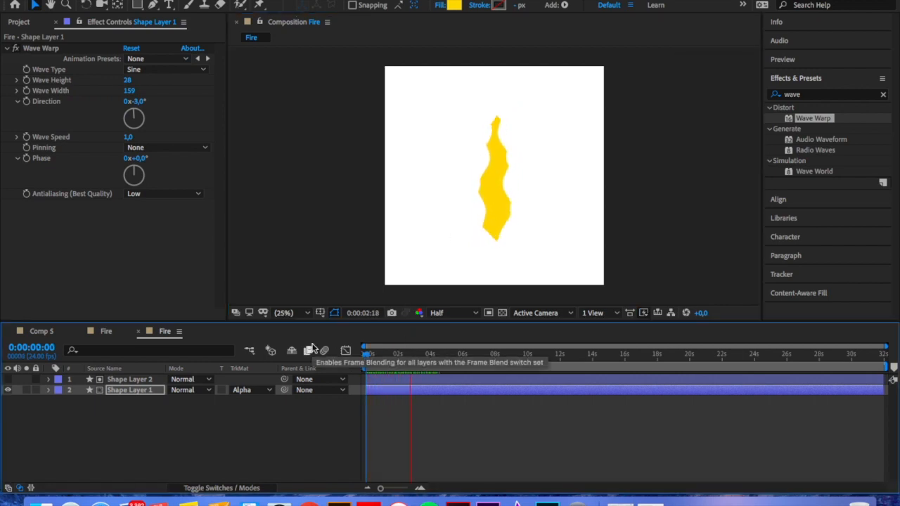
key("space")
- Try an even slimmer width for Shape Layer 1 and preview the flame from the start
left_click_drag(481, 176, 485, 176)
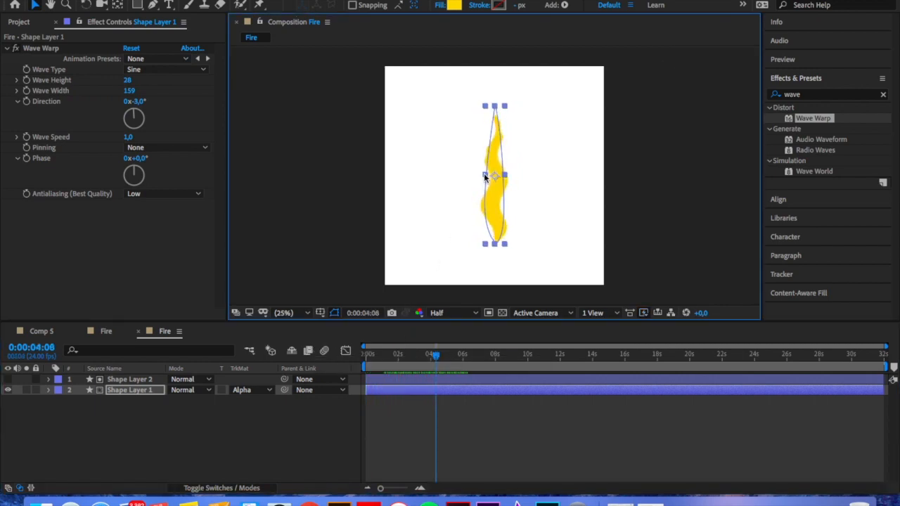
left_click_drag(434, 353, 311, 329)
key("space")
key("space")
- Widen Shape Layer 1 slightly, reduce its height from both ends, and preview the flame
left_click_drag(485, 175, 478, 175)
left_click_drag(494, 106, 495, 114)
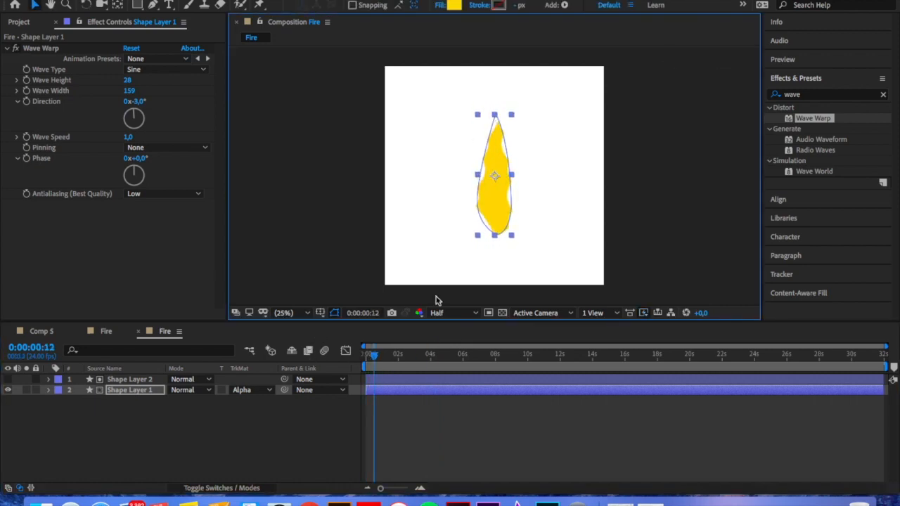
left_click(373, 362)
key("space")
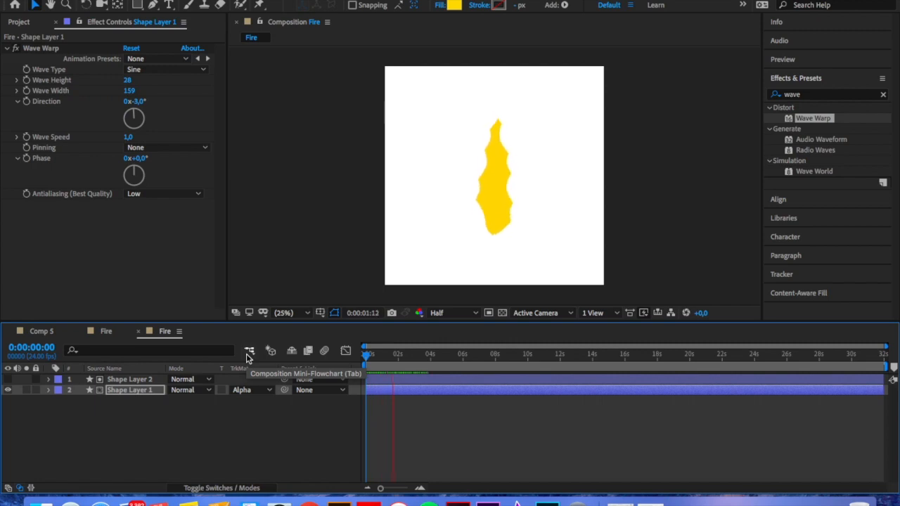
key("space")
- Narrow Shape Layer 2 and Shape Layer 1 a little more and preview the flame from the start
left_click(119, 380)
left_click_drag(475, 175, 484, 174)
left_click(123, 390)
left_click(407, 354)
key("space")
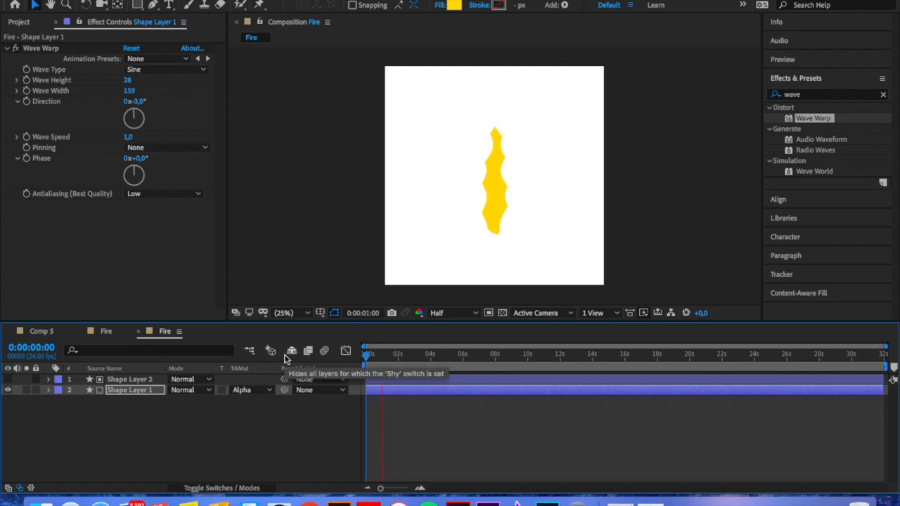
key("space")
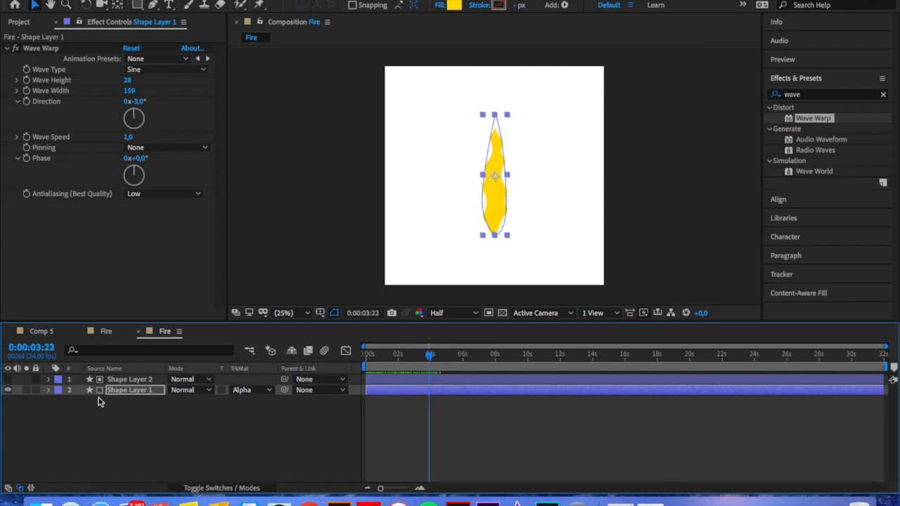
- Duplicate Shape Layers 1 and 2, position the copies as a smaller, lower flame left of the original, and preview from the start
left_click(121, 379)
key("super+d")
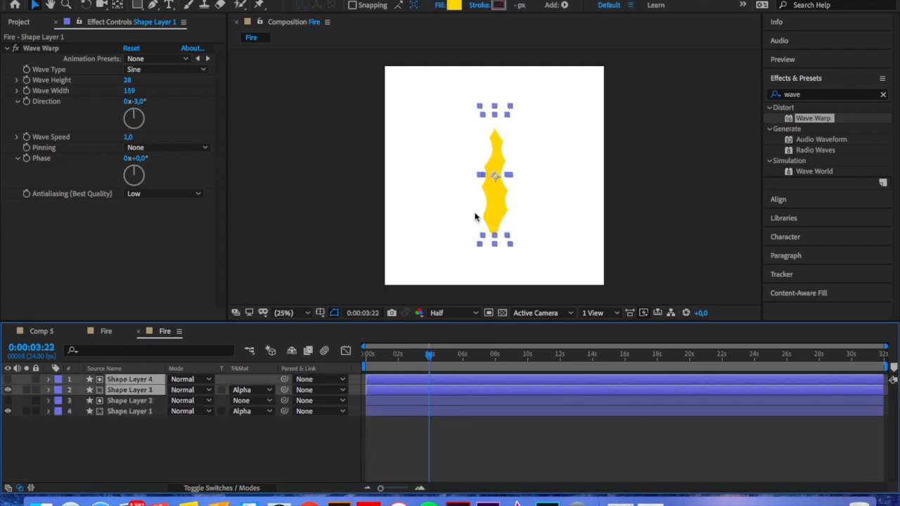
left_click_drag(494, 175, 478, 176)
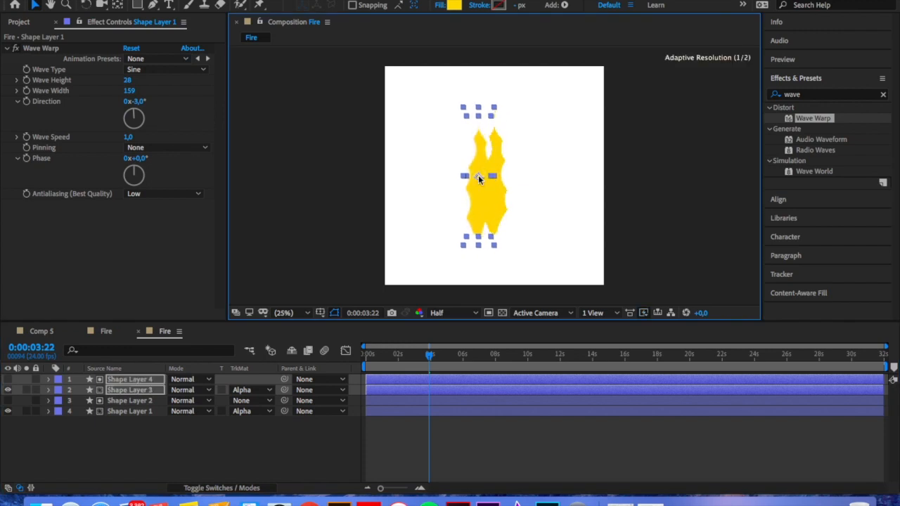
left_click_drag(494, 108, 492, 129)
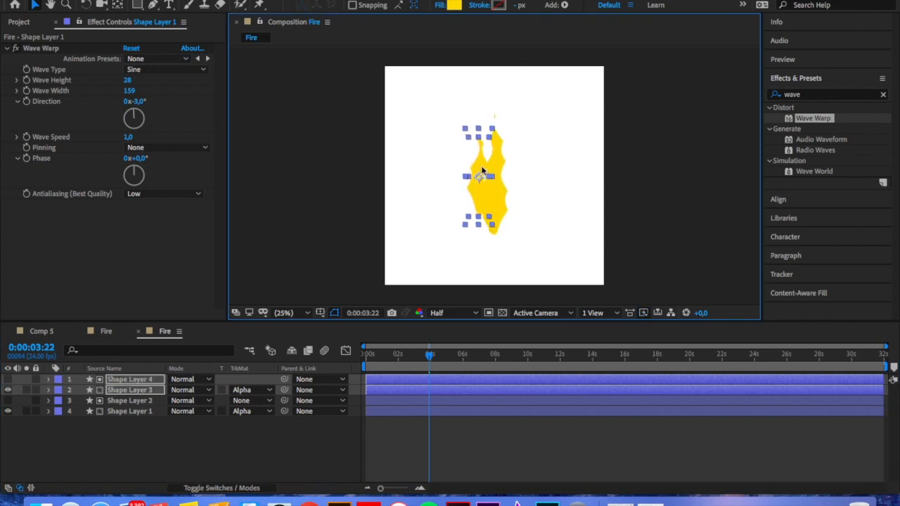
left_click_drag(476, 176, 477, 192)
left_click(263, 353)
key("Home")
key("space")
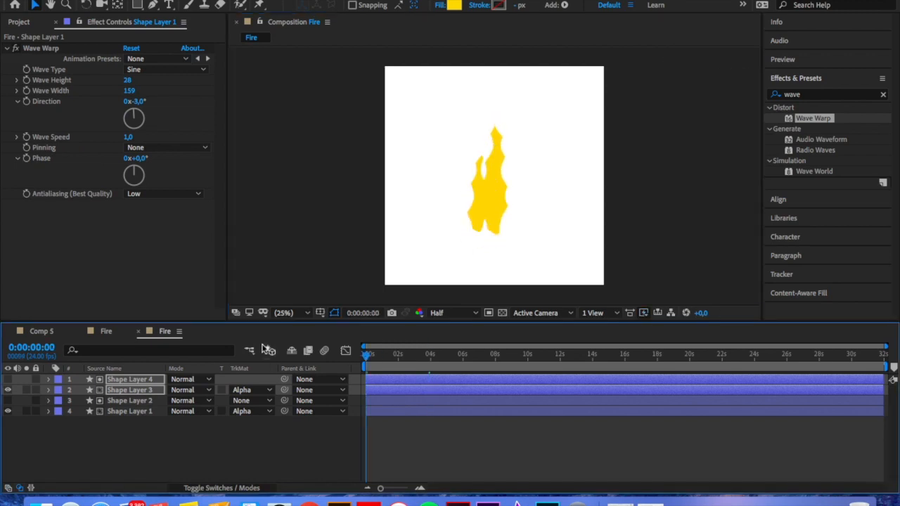
key("space")
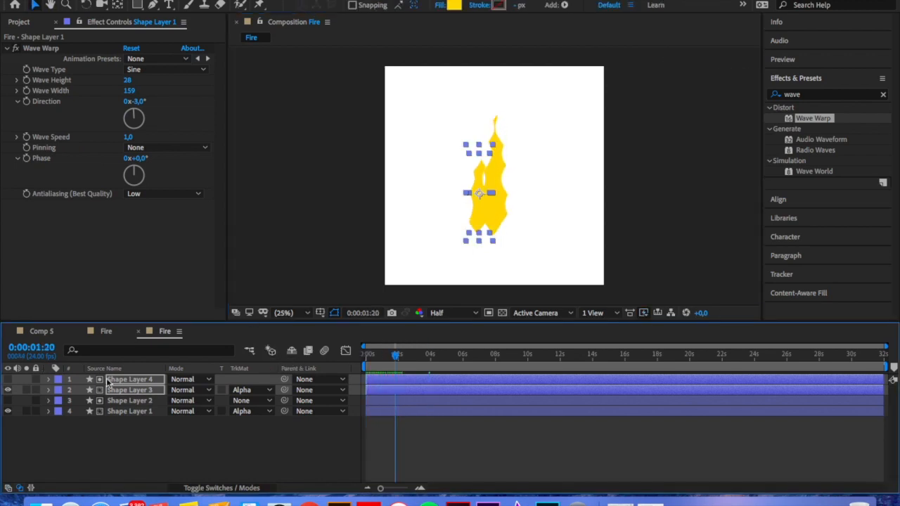
- Set the Wave Warp height to 37 on Shape Layer 3 and -37 on Shape Layer 4, and preview from the start
left_click(109, 456)
left_click(107, 391)
mouse_move(128, 80)
left_mouse_down()
mouse_move(106, 91)
mouse_move(139, 83)
left_mouse_up()
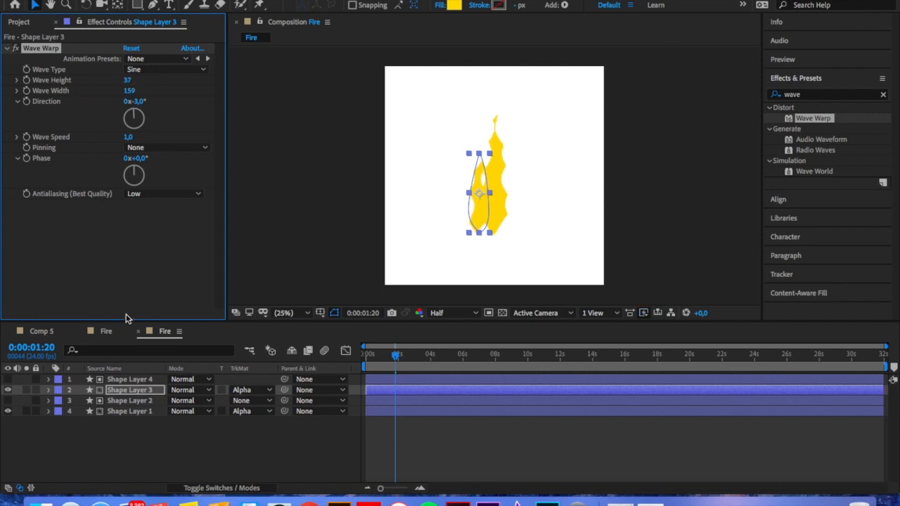
left_click(128, 379)
left_click(138, 83)
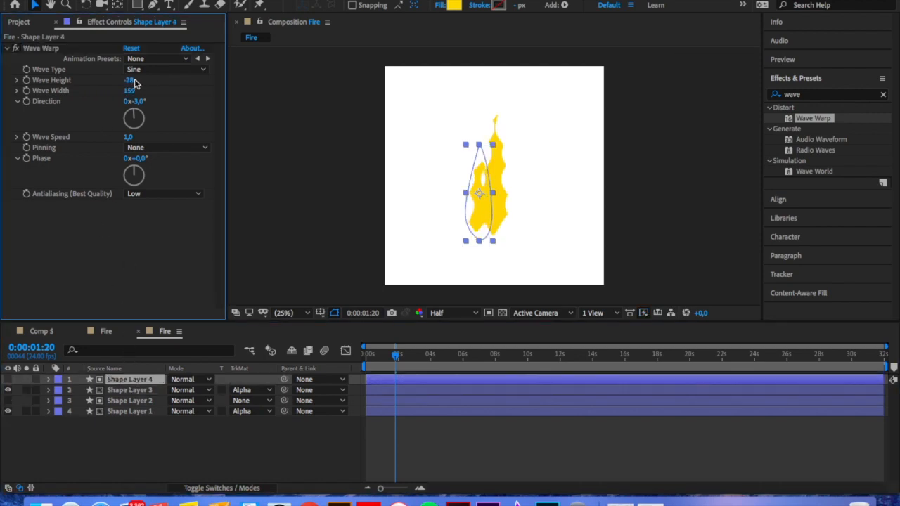
left_click(131, 83)
type("-37")
key("Return")
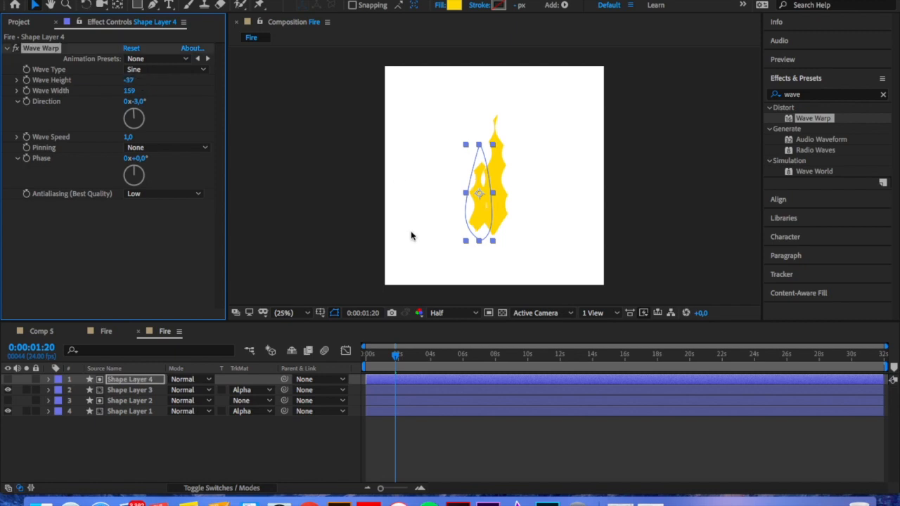
left_click_drag(397, 354, 367, 355)
key("space")
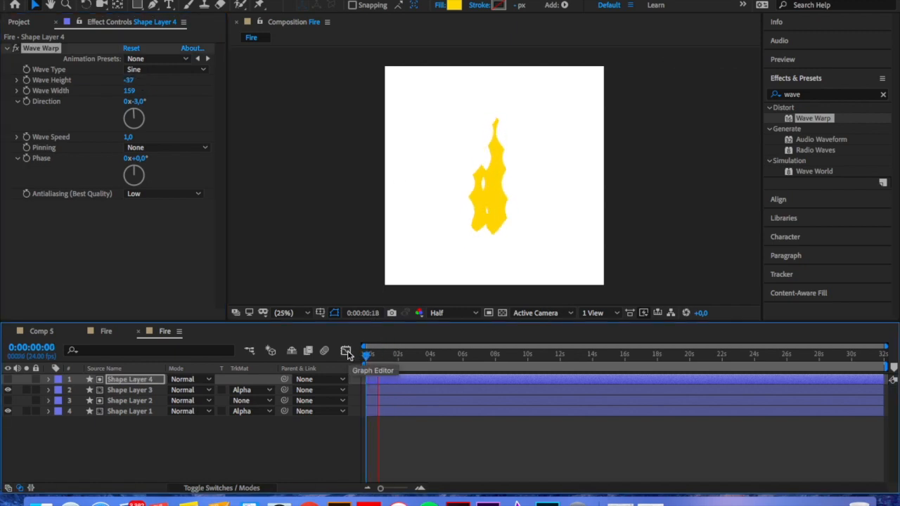
key("space")
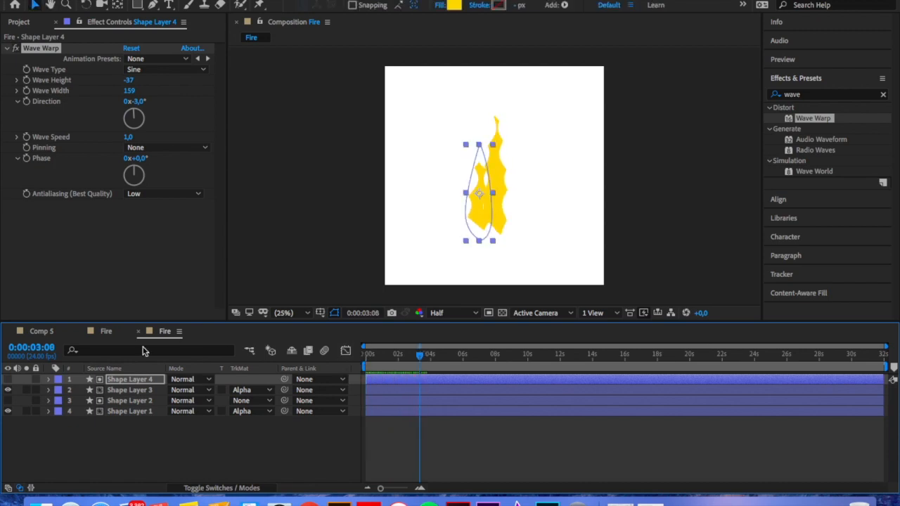
- Make Shape Layers 3 and 4 slightly smaller, shift Shape Layer 3 down a little, and preview the flame
left_click(147, 390)
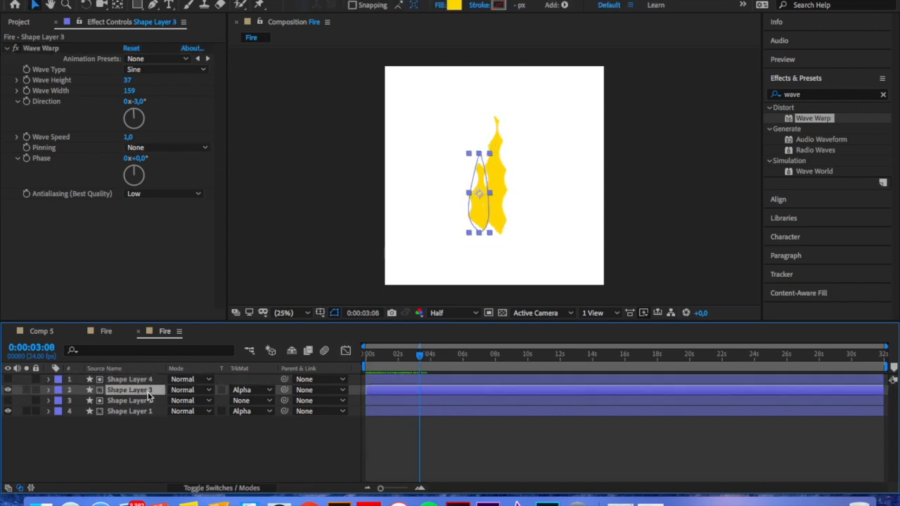
left_click_drag(490, 153, 486, 156)
left_click_drag(477, 193, 479, 198)
left_click(157, 379)
left_click_drag(492, 144, 490, 152)
left_click(417, 352)
key("space")
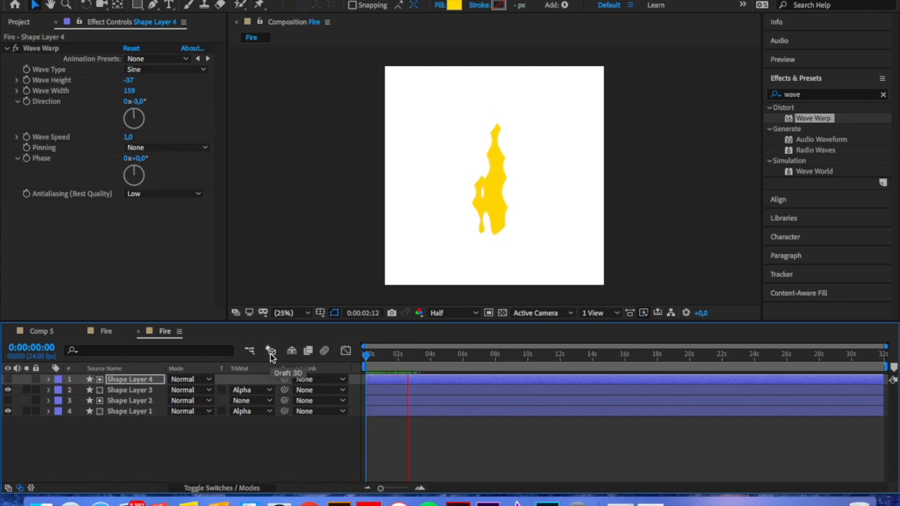
key("space")
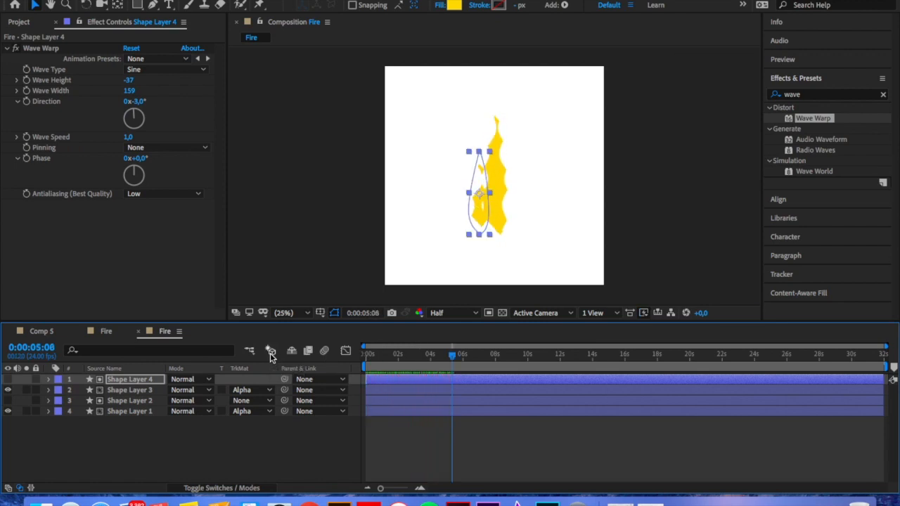
- Duplicate Shape Layers 3 and 4 and place the copies as a taller flame right of the main one, with bases aligned
left_click(123, 391, "shift")
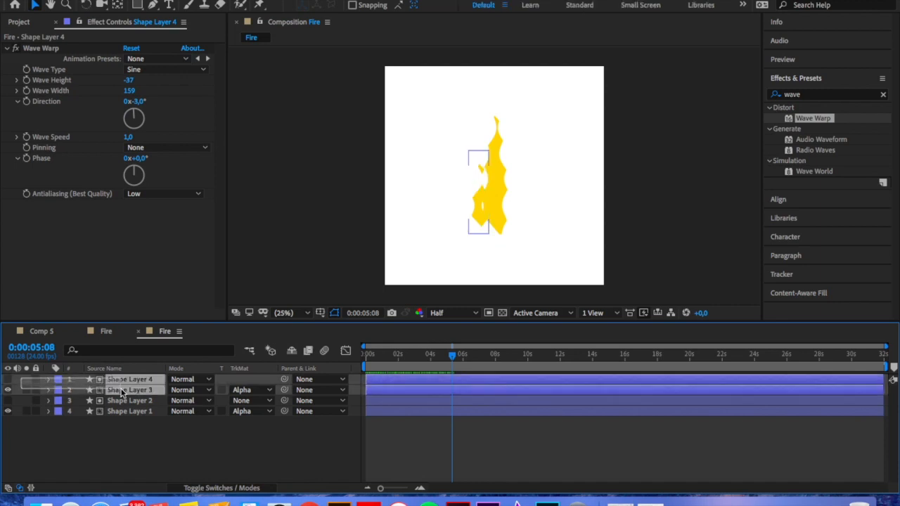
key("ctrl+d")
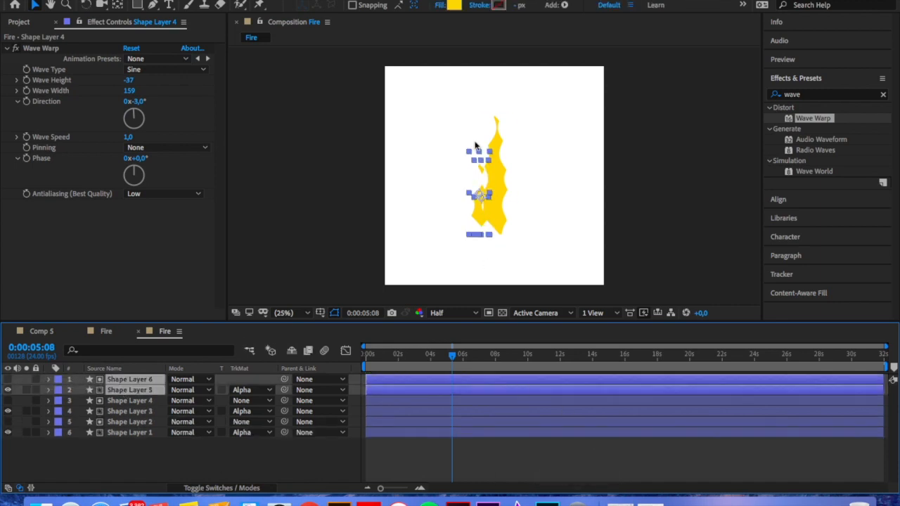
left_click_drag(480, 197, 506, 194)
left_click_drag(519, 154, 522, 139)
left_click_drag(506, 191, 507, 186)
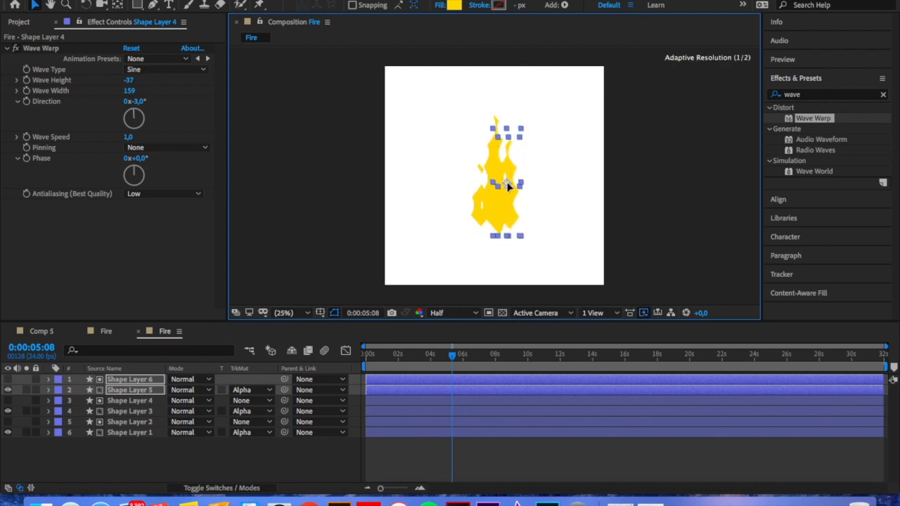
- Set the Wave Warp height to -21 on Shape Layer 5 and 21 on Shape Layer 6, and preview from the start
left_click(162, 461)
left_click(149, 391)
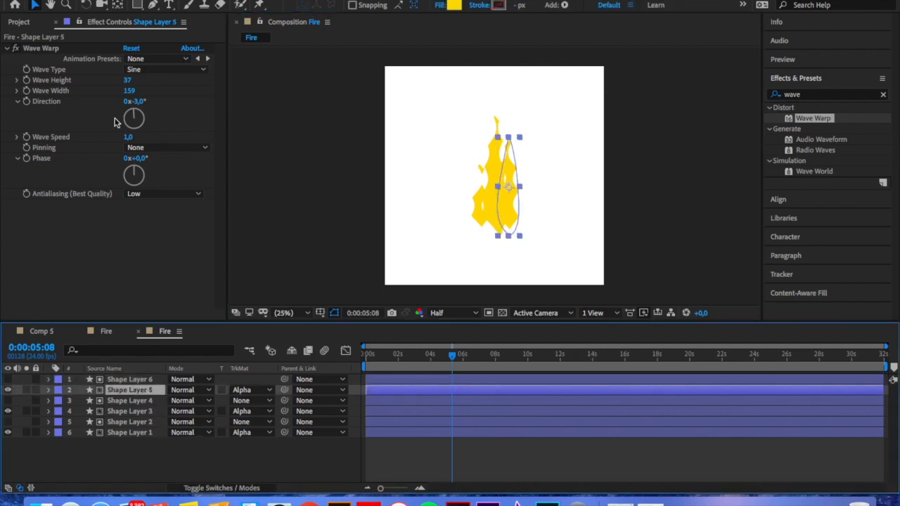
left_click_drag(127, 81, 92, 80)
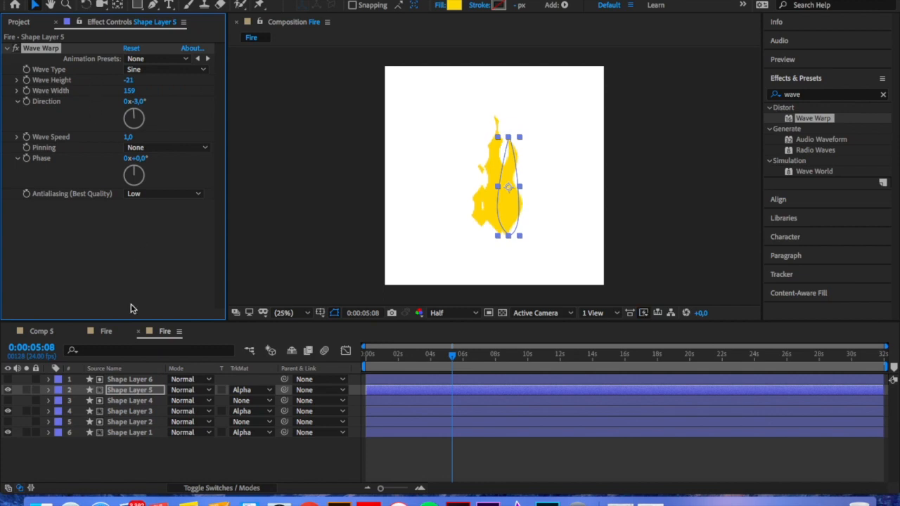
left_click(133, 379)
left_click(128, 80)
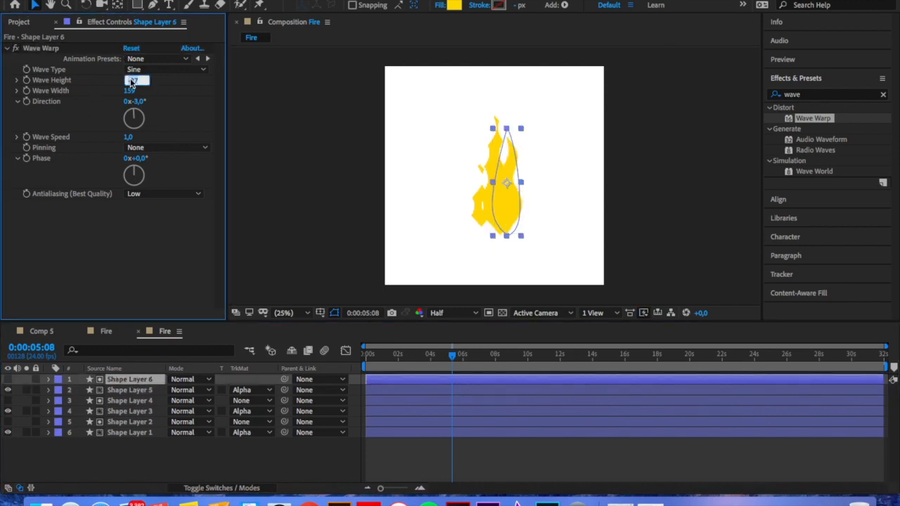
type("21")
key("Return")
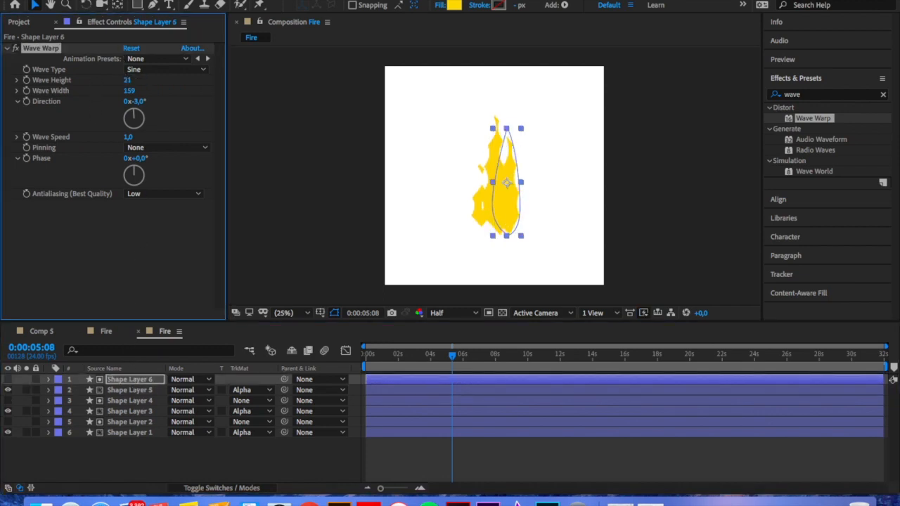
left_click(453, 357)
key("space")
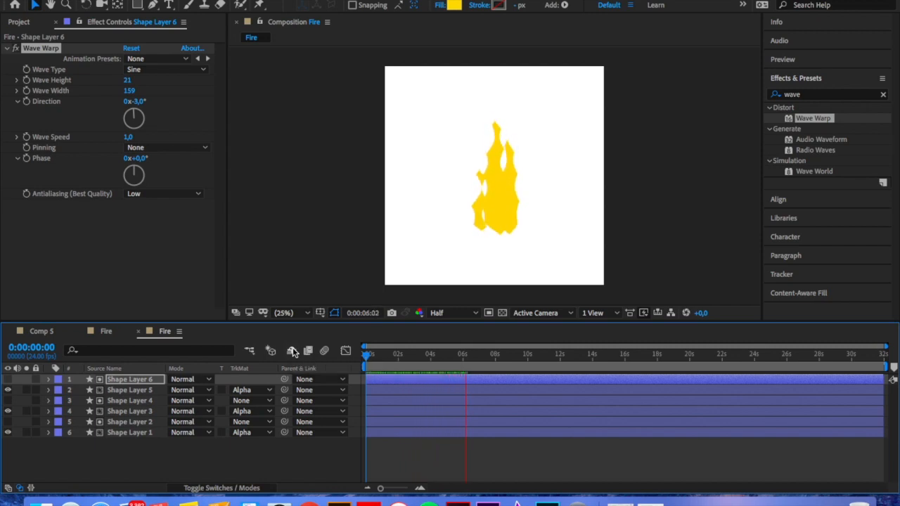
key("space")
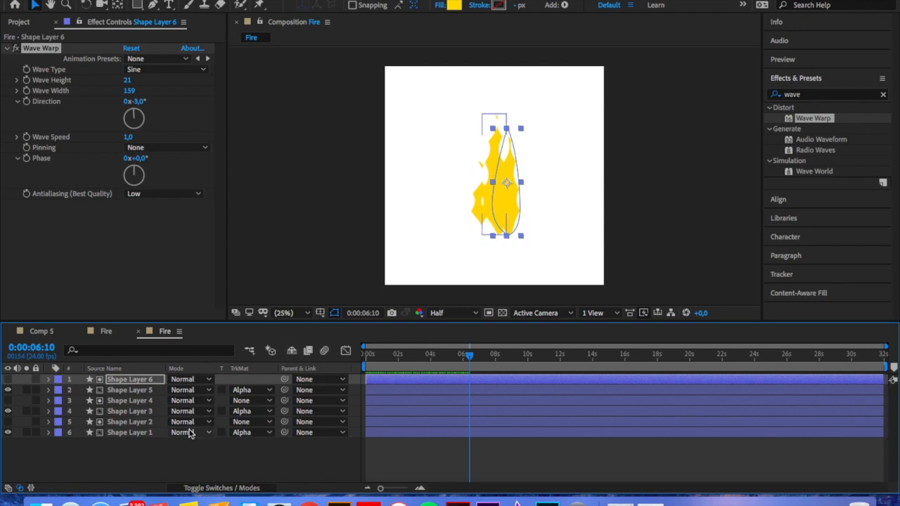
- Pre-compose all six shape layers into a composition named Fire and duplicate the resulting layer
left_click(203, 458)
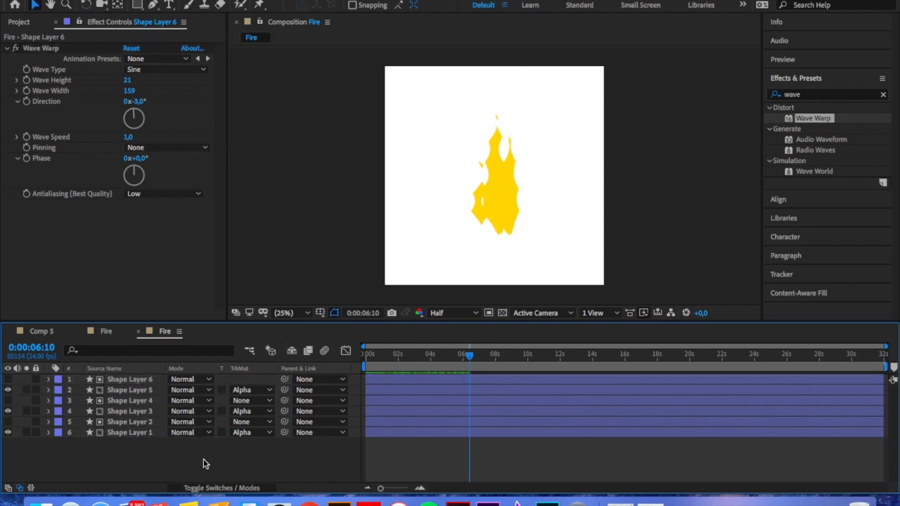
key("super+a")
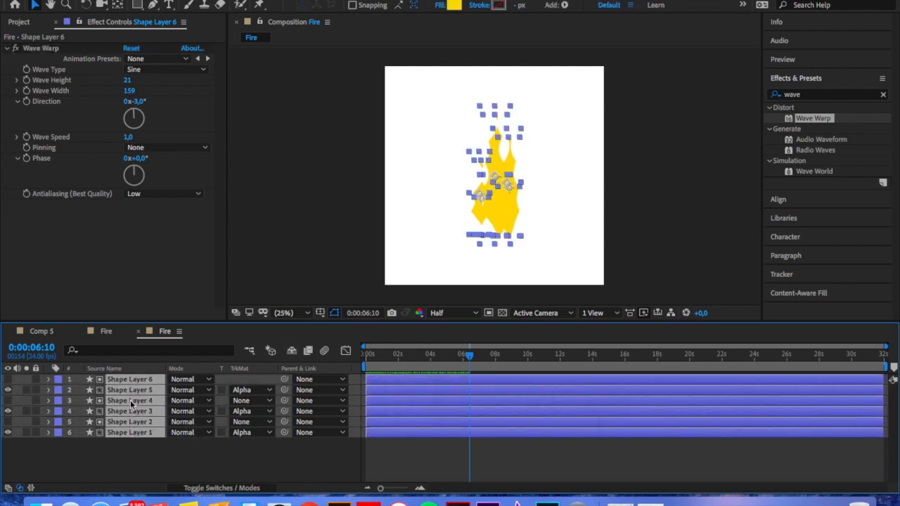
right_click(130, 400)
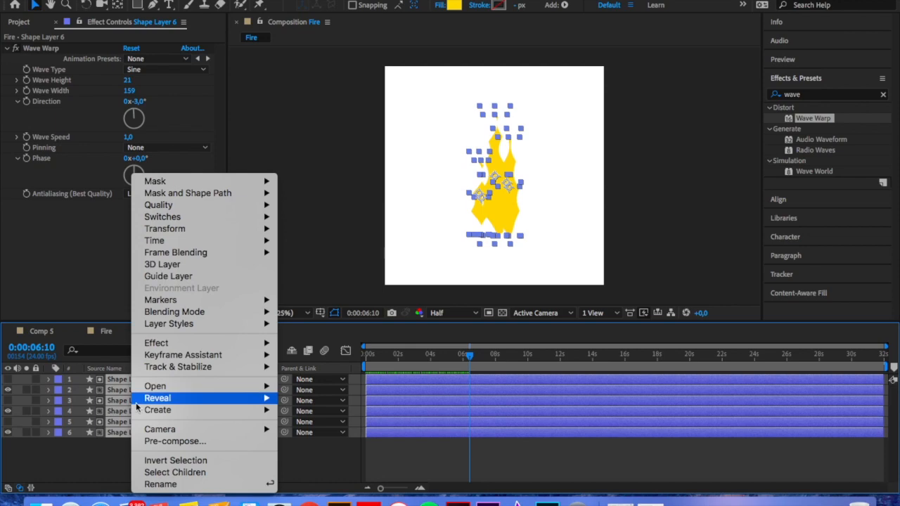
left_click(171, 442)
type("Fire")
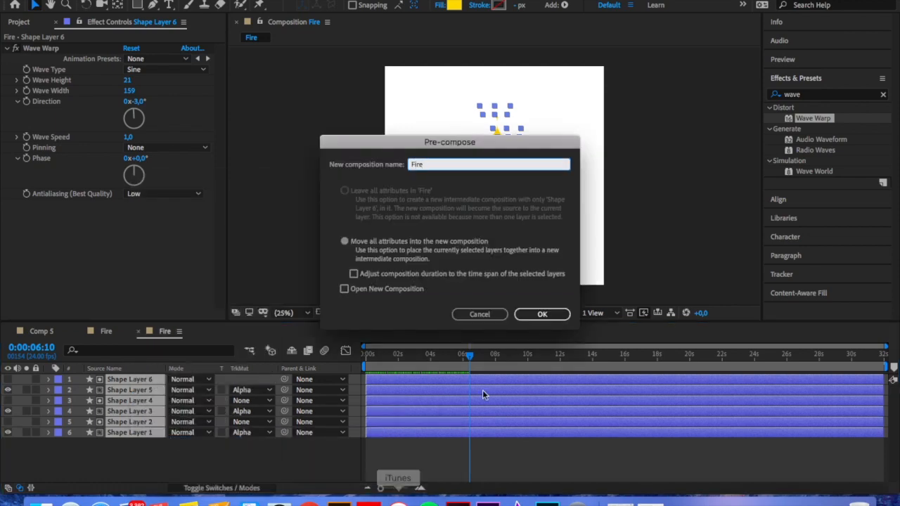
left_click(534, 313)
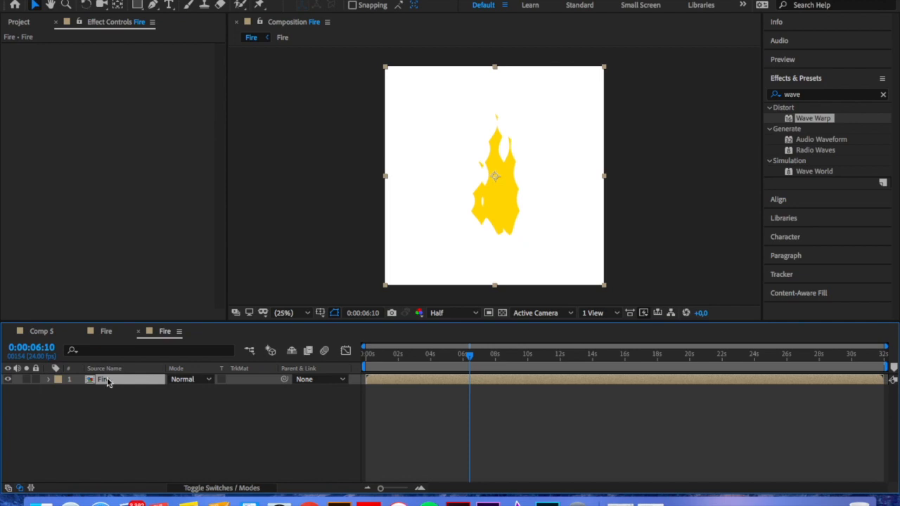
key("super+d")
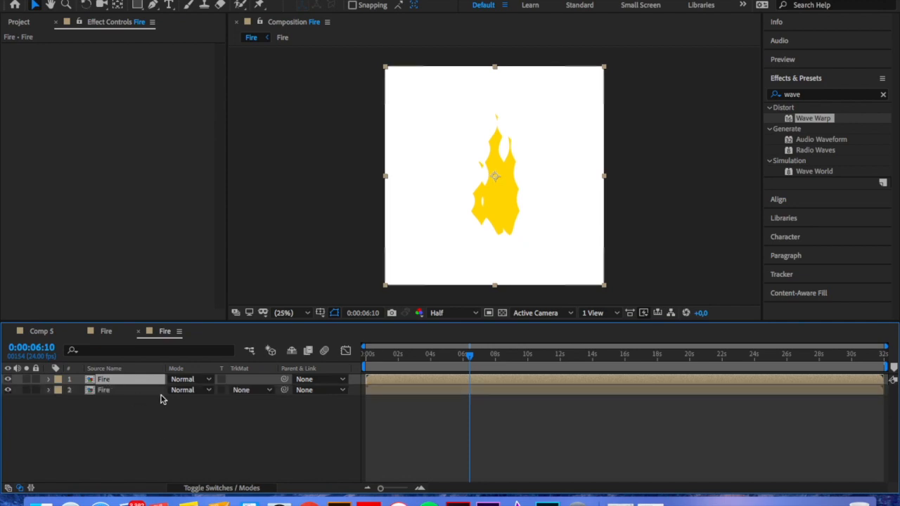
- Search the effects for blur and apply Gaussian Blur (Legacy) to the lower Fire layer
left_click(814, 94)
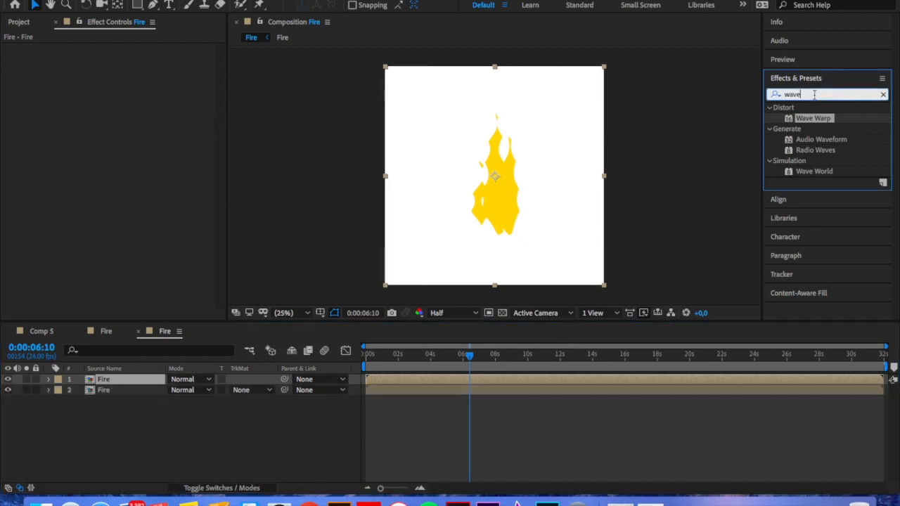
key("BackSpace")
key("BackSpace")
key("BackSpace")
key("BackSpace")
type("blur")
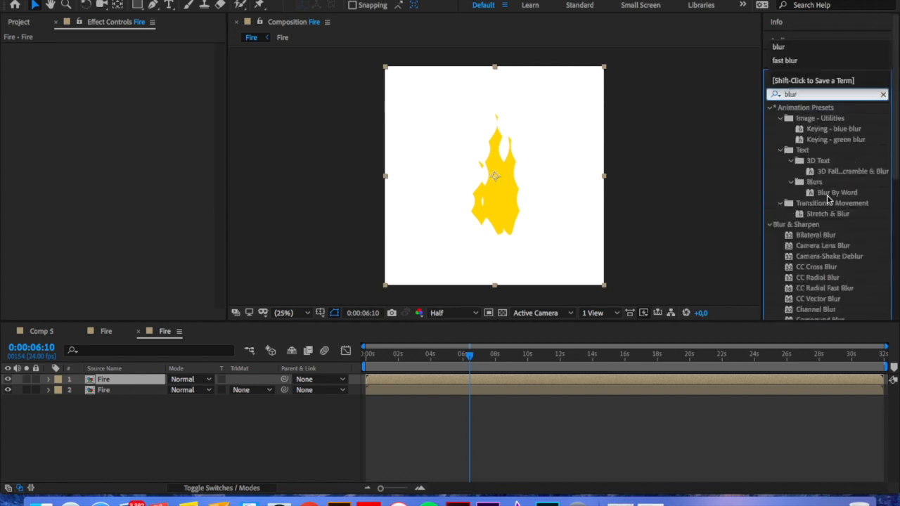
scroll(828, 199, "down", 3)
left_click_drag(807, 299, 92, 391)
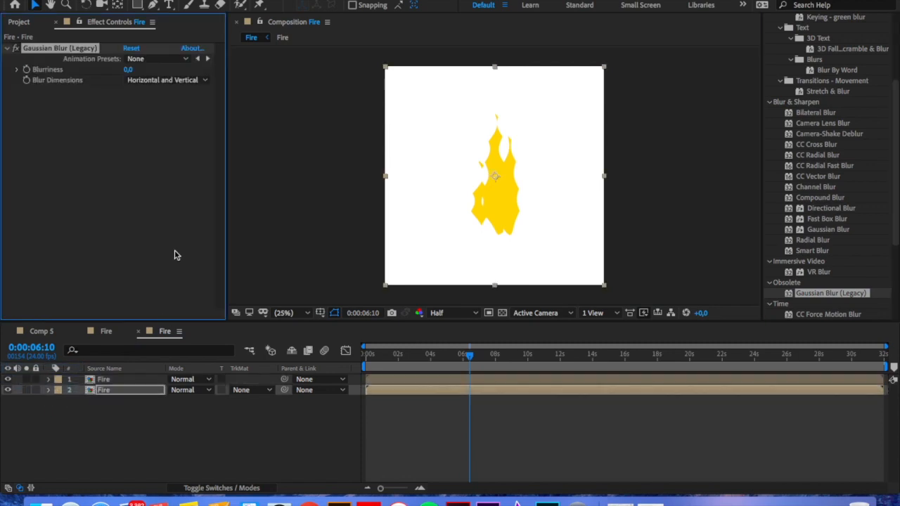
- Set the lower Fire layer's Blurriness to 21.3 and preview the glow from the start
left_click_drag(149, 70, 264, 70)
left_click(469, 357)
key("space")
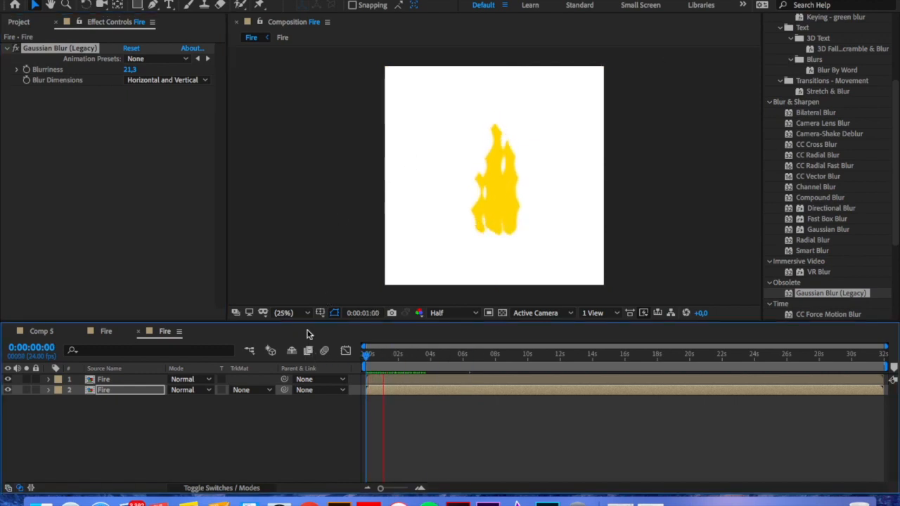
key("space")
- Search the effects for tint and apply Tint to the lower Fire layer
scroll(803, 185, "up", 5)
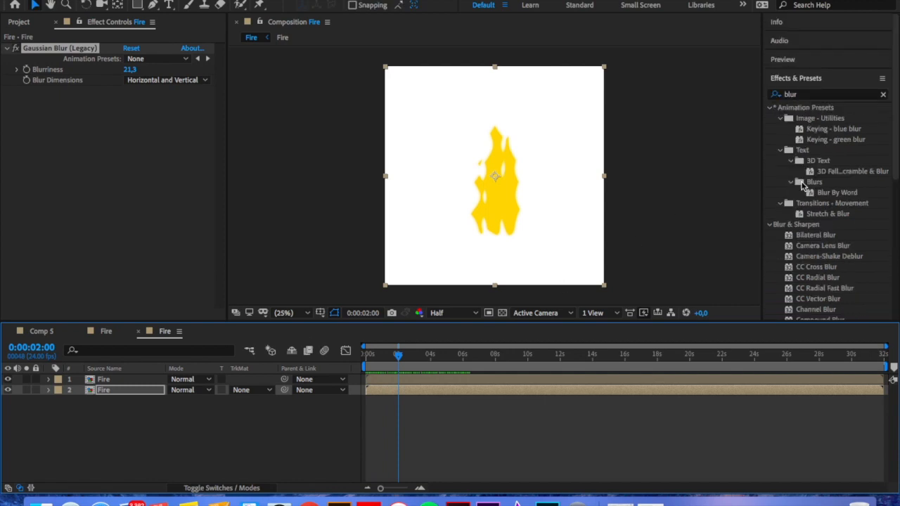
left_click(805, 97)
double_click(803, 95)
type("r")
key("BackSpace")
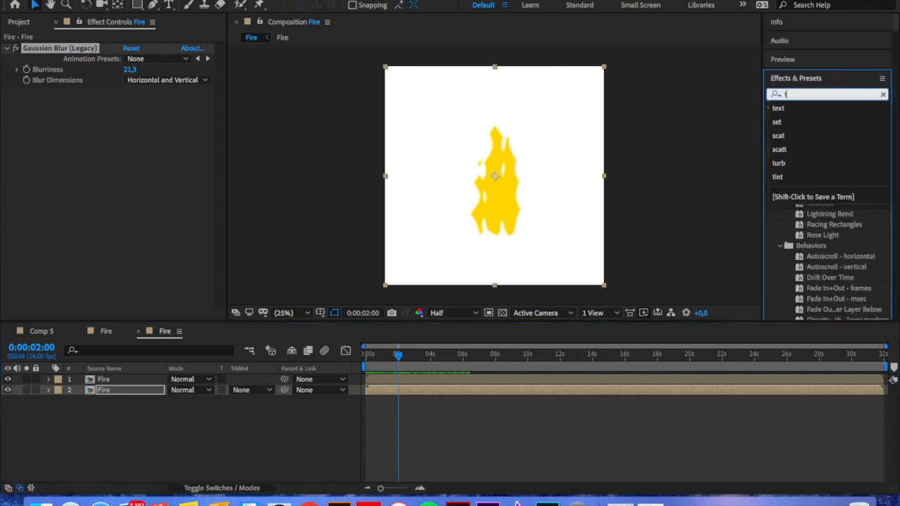
type("tint")
left_click_drag(813, 150, 109, 394)
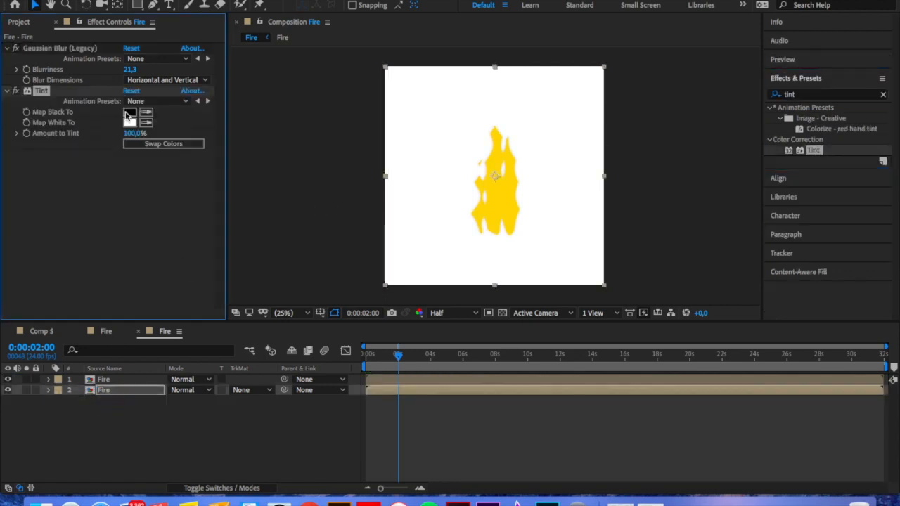
- Set the lower Fire layer's Tint to map black to red and white to light orange
left_click(128, 114)
left_click_drag(534, 295, 558, 284)
left_click(711, 281)
left_click(131, 124)
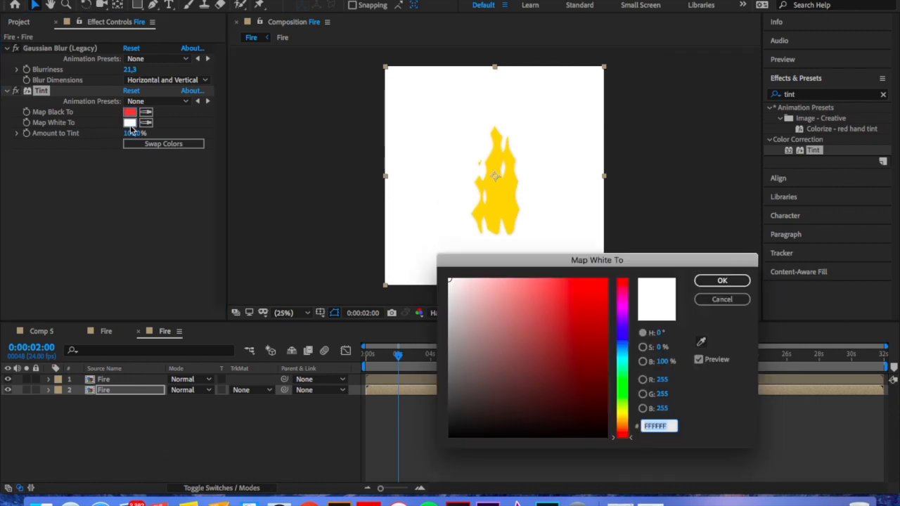
mouse_move(559, 288)
left_mouse_down()
mouse_move(567, 279)
mouse_move(540, 293)
mouse_move(530, 339)
mouse_move(504, 300)
mouse_move(504, 280)
mouse_move(511, 283)
left_mouse_up()
left_click(618, 423)
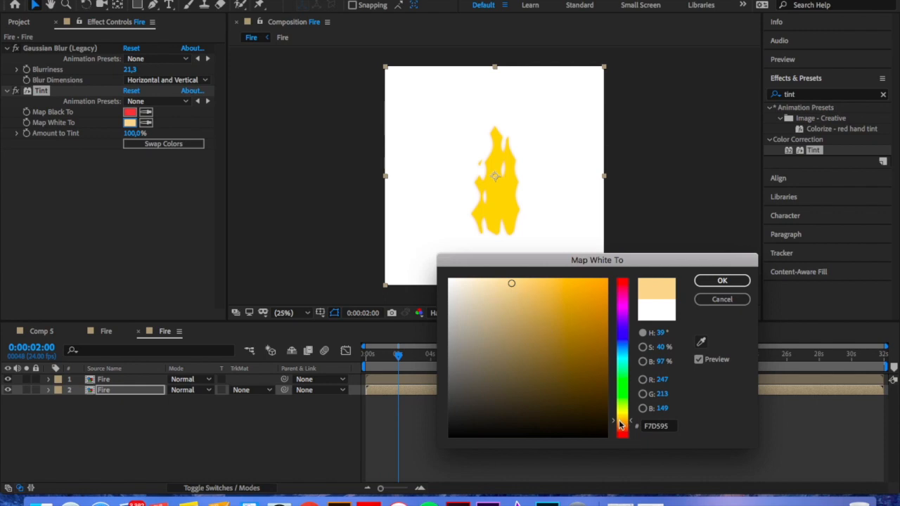
mouse_move(524, 289)
left_mouse_down()
mouse_move(602, 285)
mouse_move(543, 292)
mouse_move(564, 332)
mouse_move(541, 258)
left_mouse_up()
left_click(717, 280)
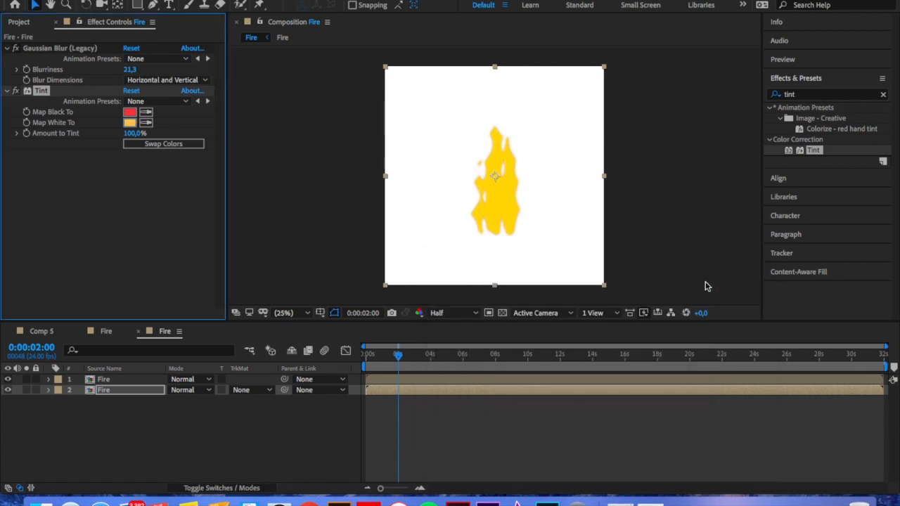
- Preview the tinted flame animation from the start of the timeline
left_click_drag(400, 353, 223, 351)
key("space")
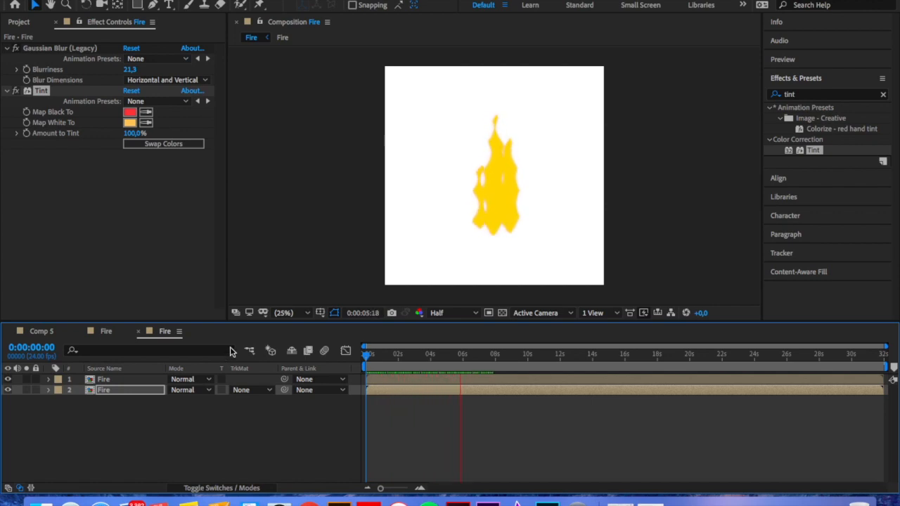
key("space")
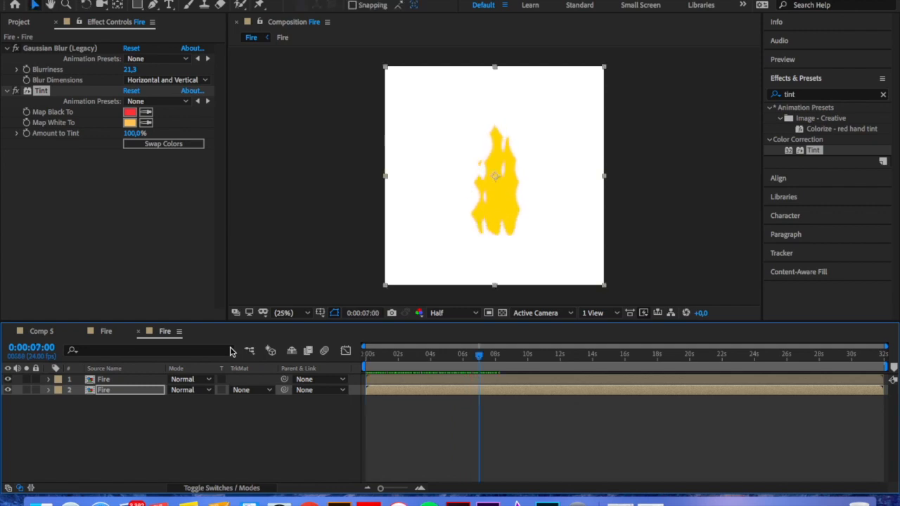
- Draw a closed four-point shape with the Pen tool over the flame's left half on a new shape layer
left_click(128, 422)
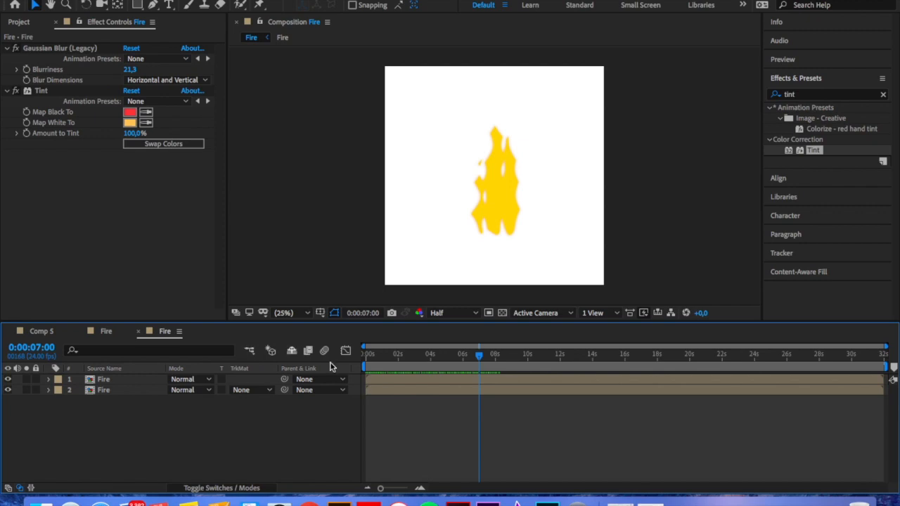
left_click(153, 5)
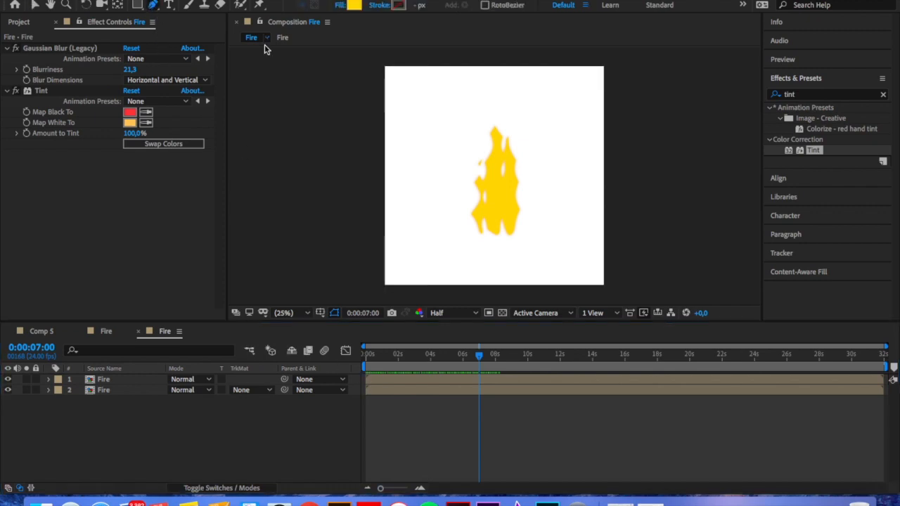
left_click(490, 146)
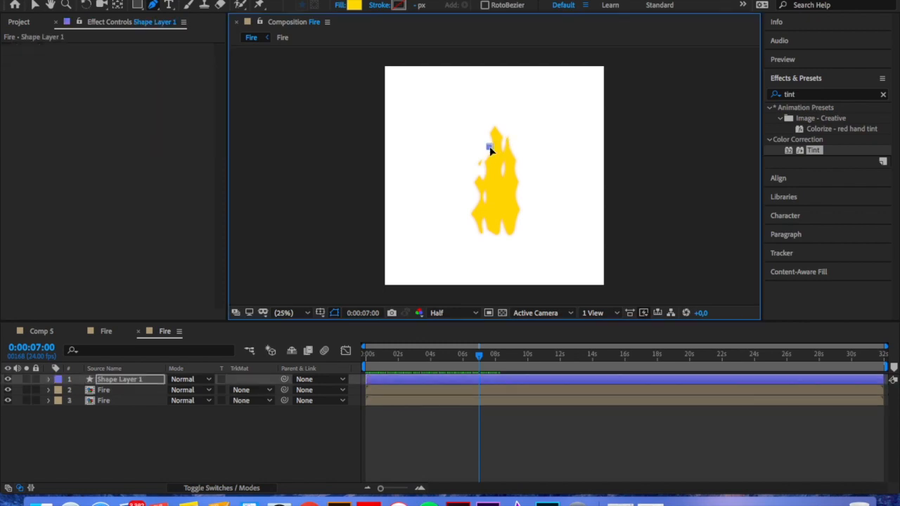
left_click(490, 241)
left_click(453, 242)
left_click(456, 152)
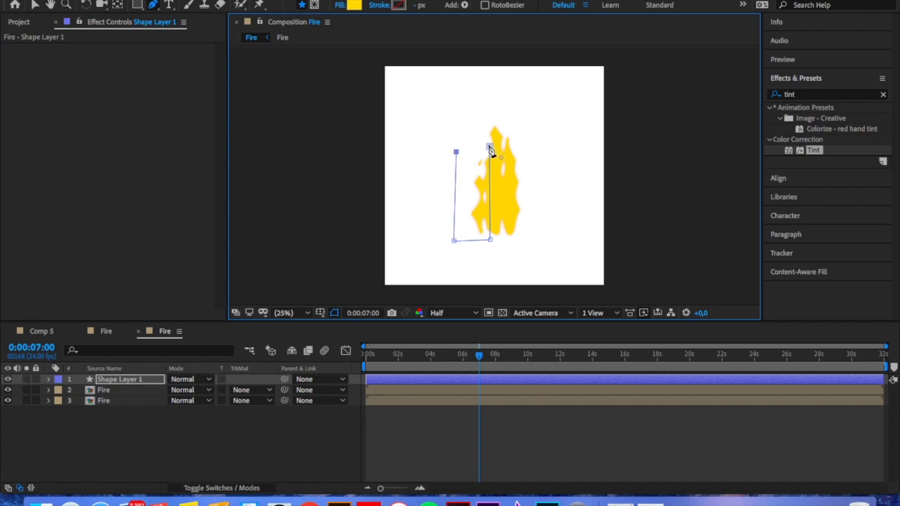
left_click(491, 147)
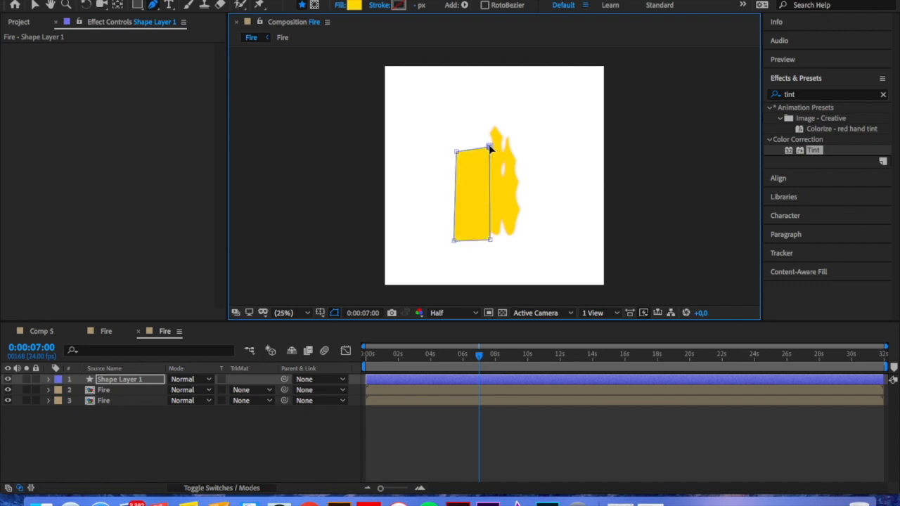
- Change the new shape's fill colour to orange FF8800
left_click(354, 5)
left_click(621, 425)
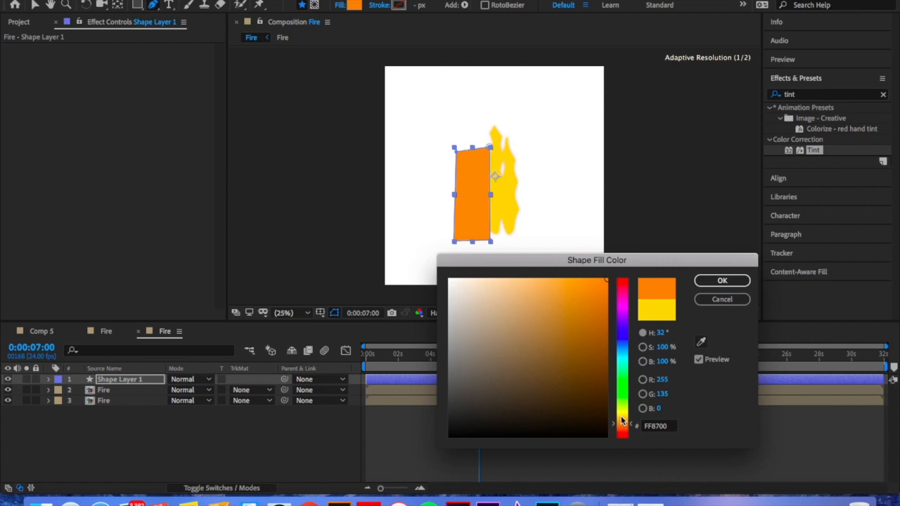
left_click_drag(621, 419, 623, 423)
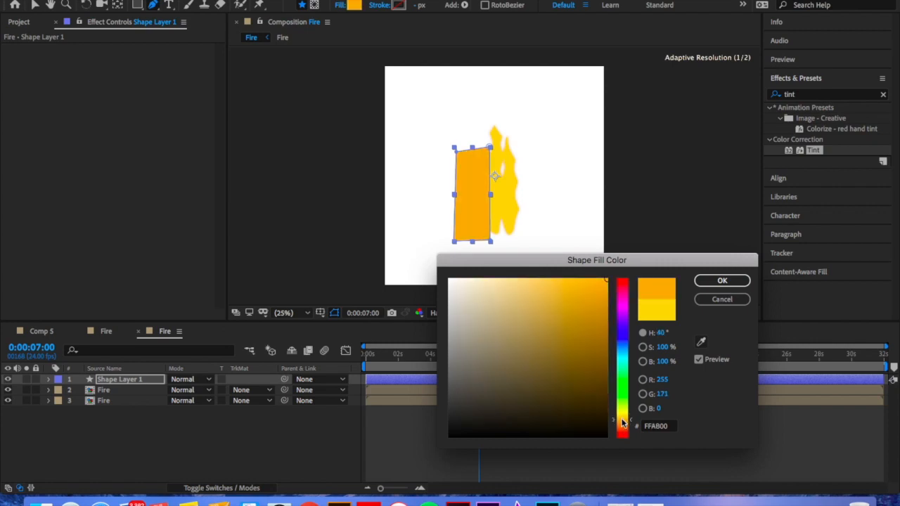
left_click(623, 426)
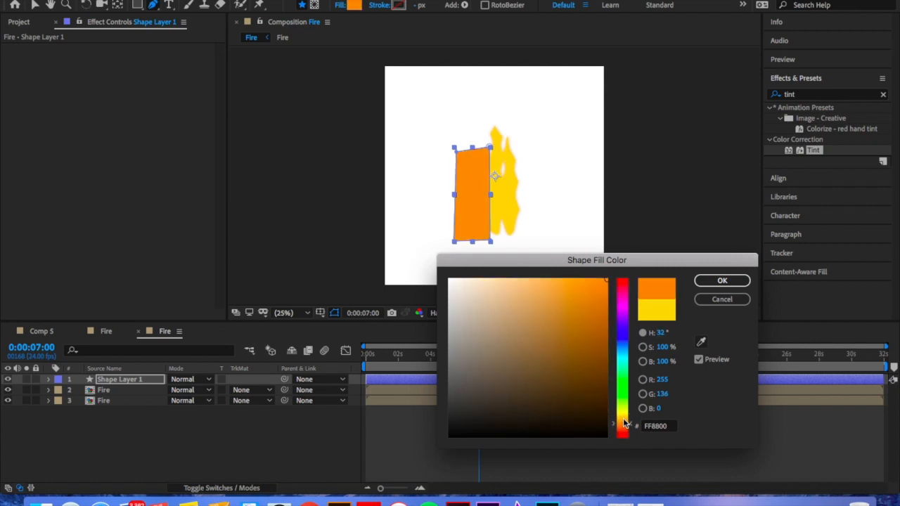
left_click(708, 281)
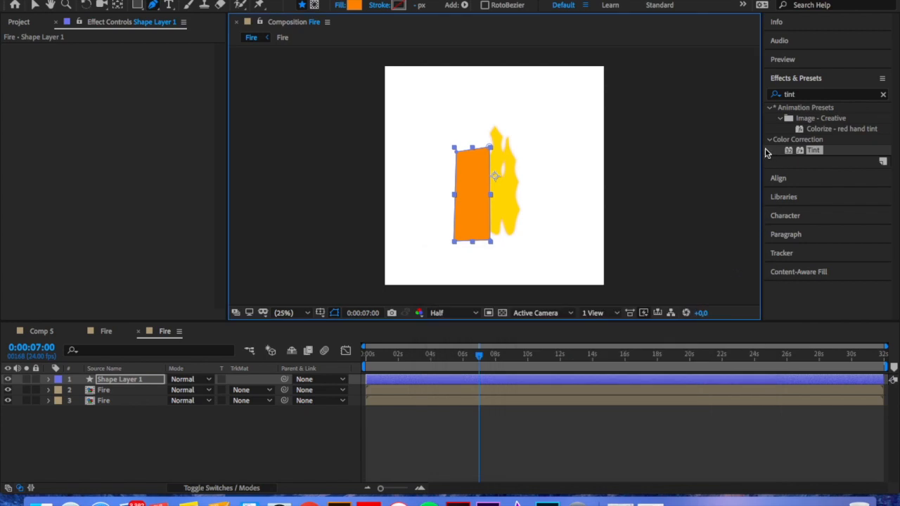
- Search the effects for blur and apply Gaussian Blur (Legacy) to the orange shape
left_click(804, 94)
type("tin")
key("BackSpace")
key("BackSpace")
key("BackSpace")
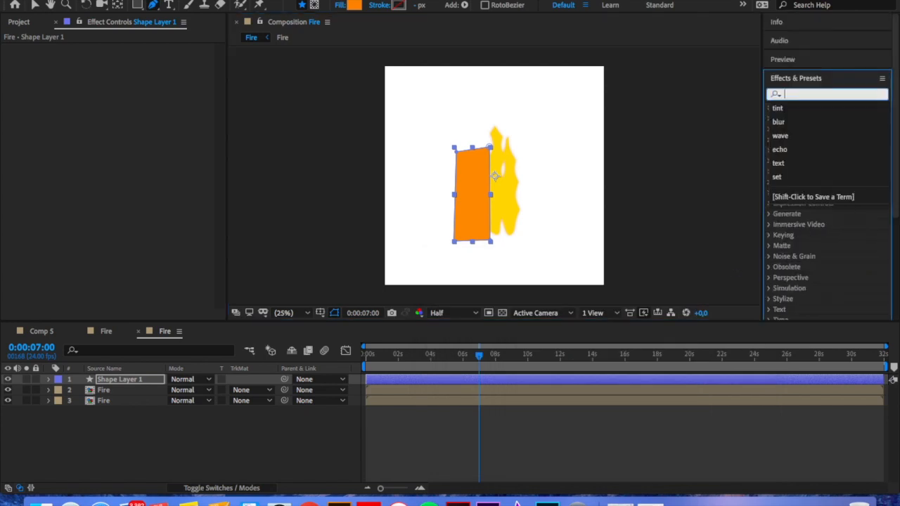
type("blur")
scroll(797, 173, "down", 5)
left_click_drag(815, 159, 483, 208)
- Search the effects for scat and apply Scatter to the orange shape
scroll(841, 139, "up", 8)
left_click(808, 96)
type("bscat")
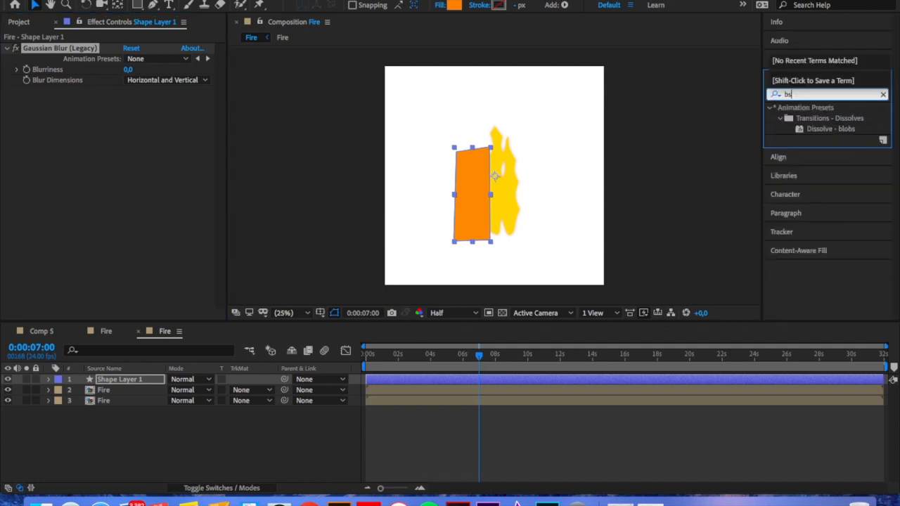
key("BackSpace")
key("BackSpace")
key("BackSpace")
key("BackSpace")
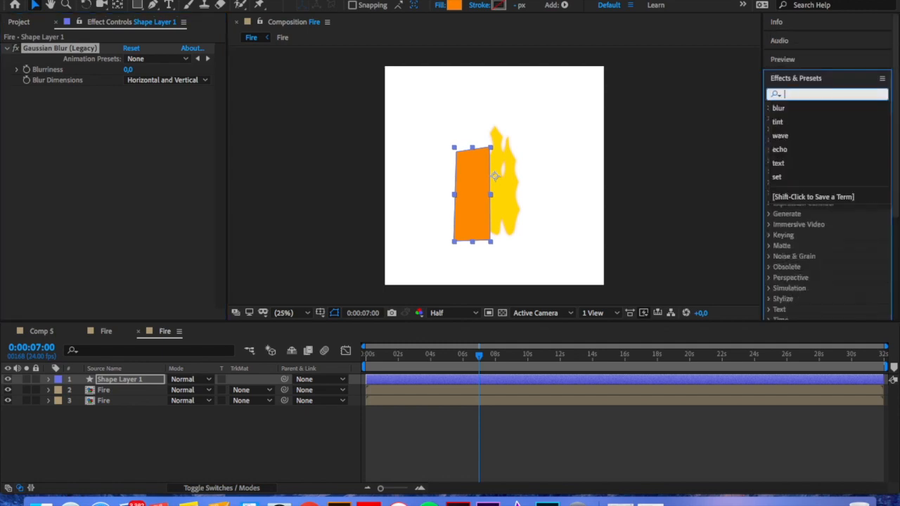
type("sc")
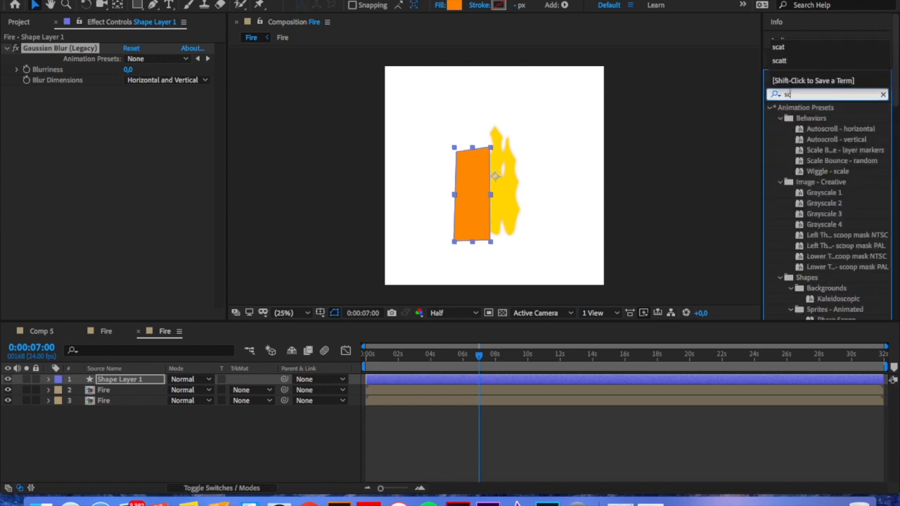
type("at")
left_click_drag(814, 141, 470, 189)
- Apply Set Matte to the orange shape and take its matte from the upper Fire layer
left_click(810, 89)
type("set")
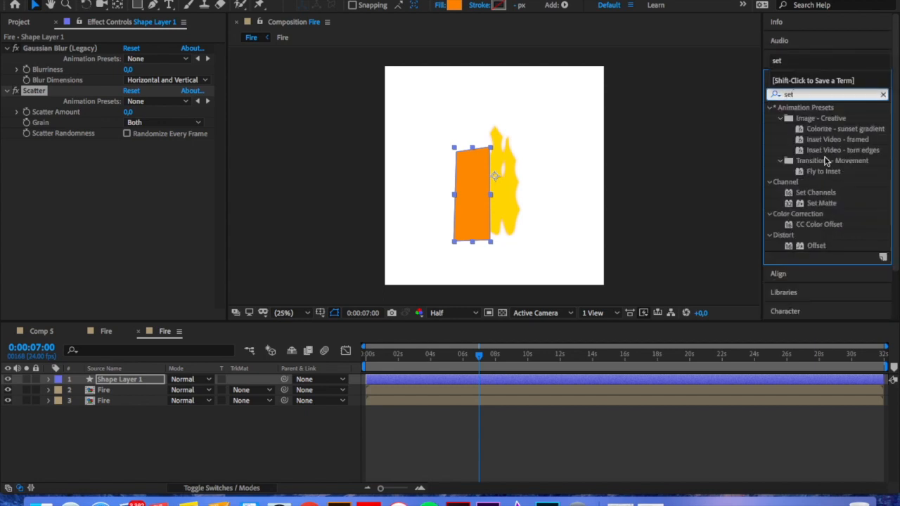
type(" ma")
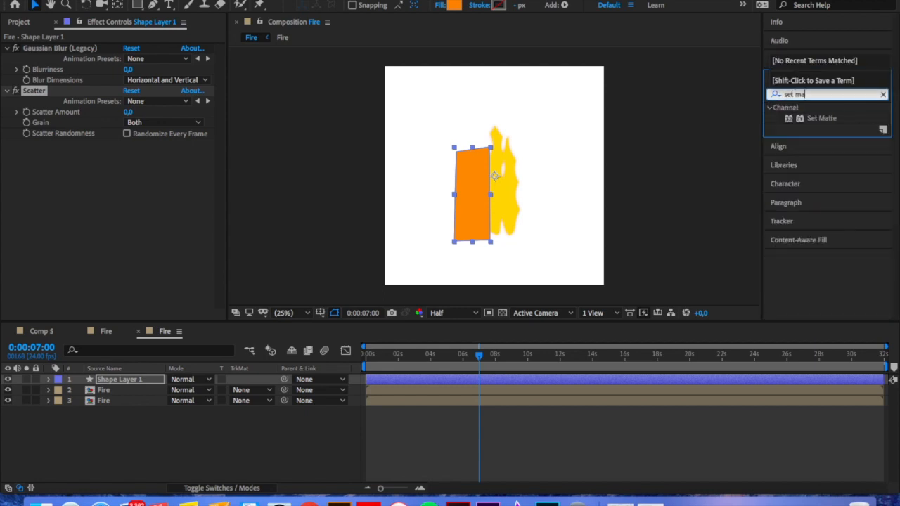
left_click_drag(813, 121, 470, 211)
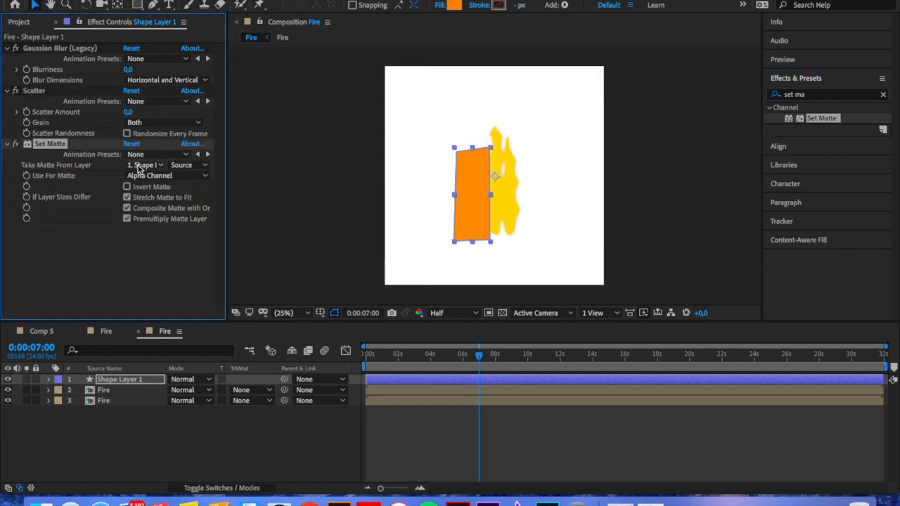
left_click(139, 166)
left_click(150, 208)
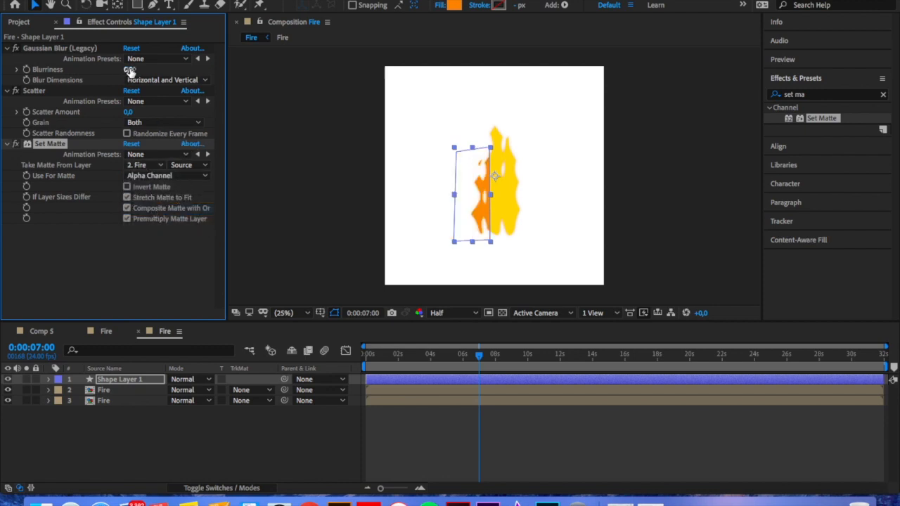
- Set the orange shape's Blurriness to 63.6 and Scatter Amount to 576, with scatter randomized every frame
left_click_drag(133, 69, 224, 66)
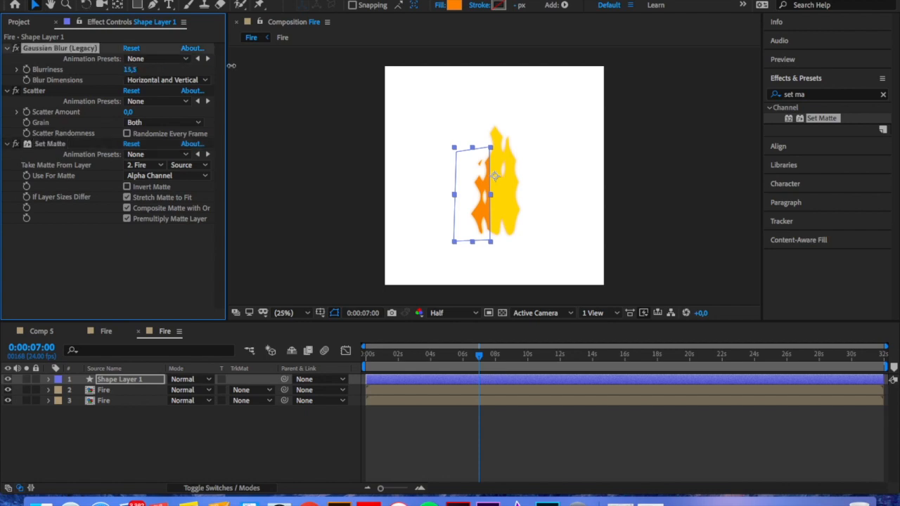
left_click_drag(131, 69, 248, 68)
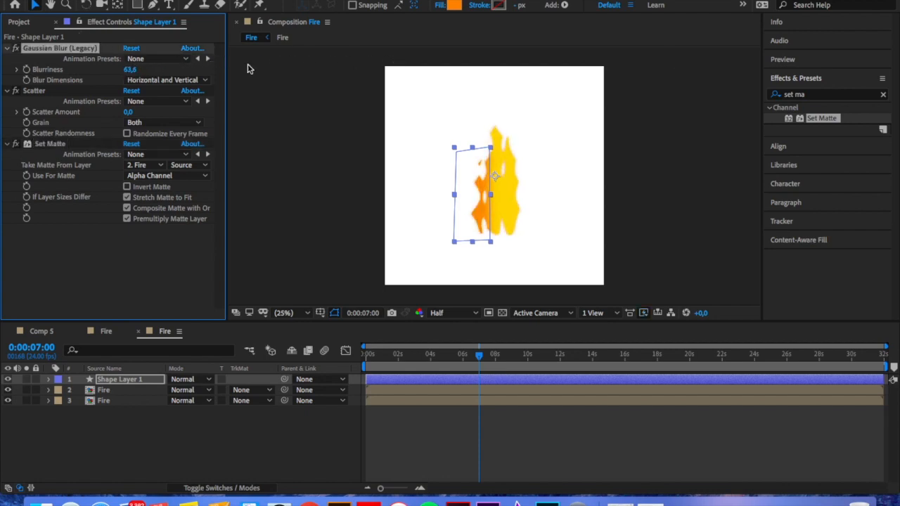
left_click(283, 313)
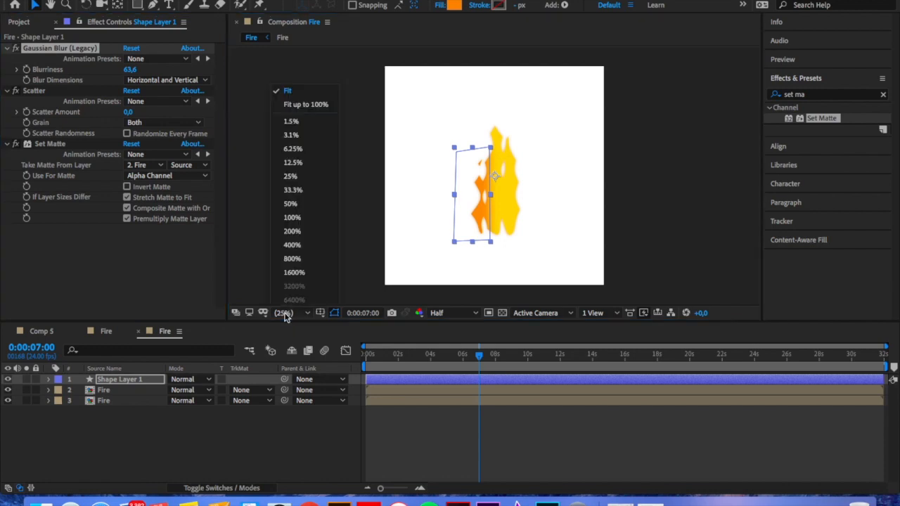
left_click(284, 190)
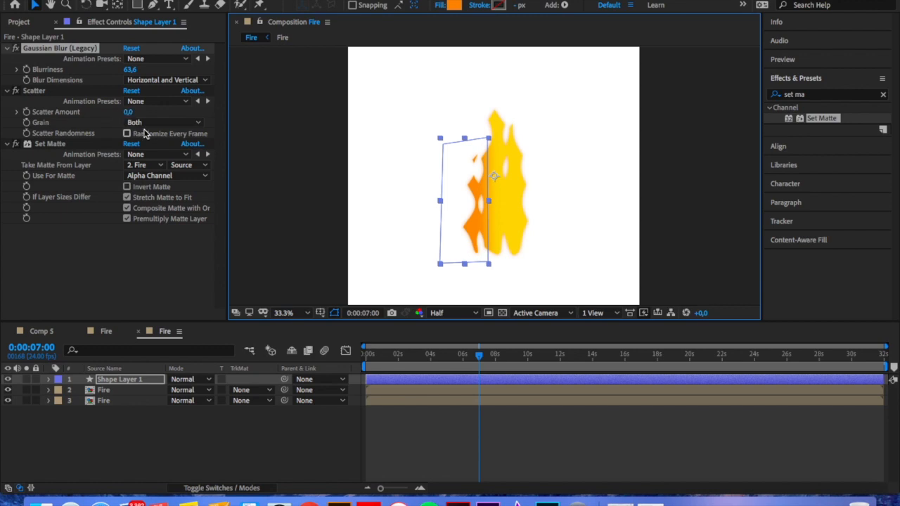
left_click_drag(128, 112, 331, 101)
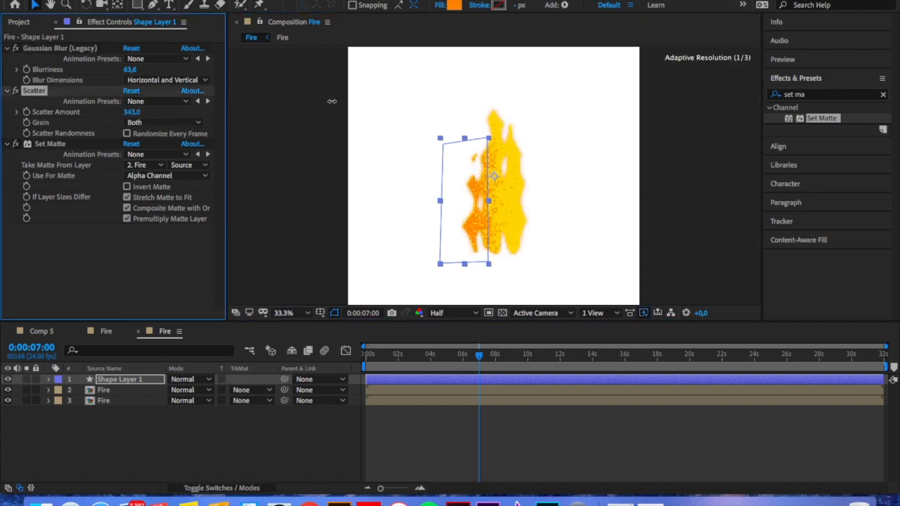
left_click_drag(131, 112, 266, 109)
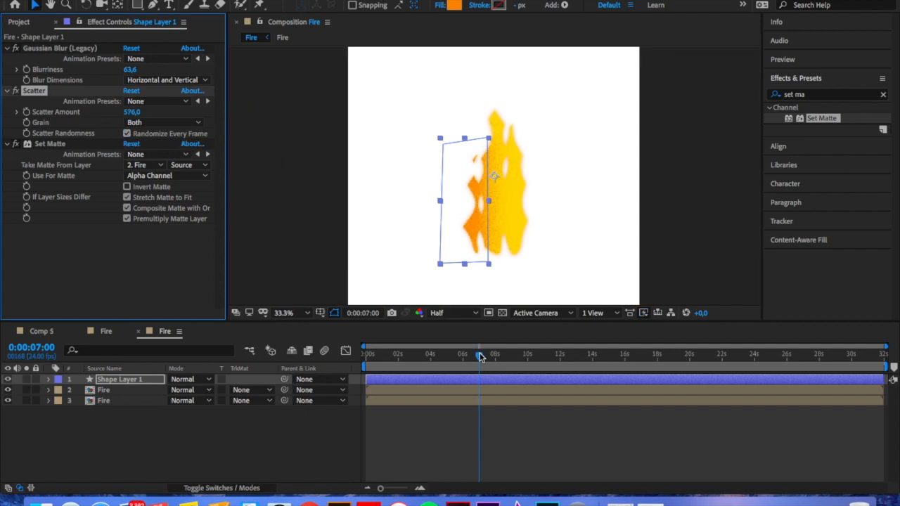
- Play the animation from the start to review the grainy orange shading on the flame
left_click_drag(480, 355, 236, 345)
key("space")
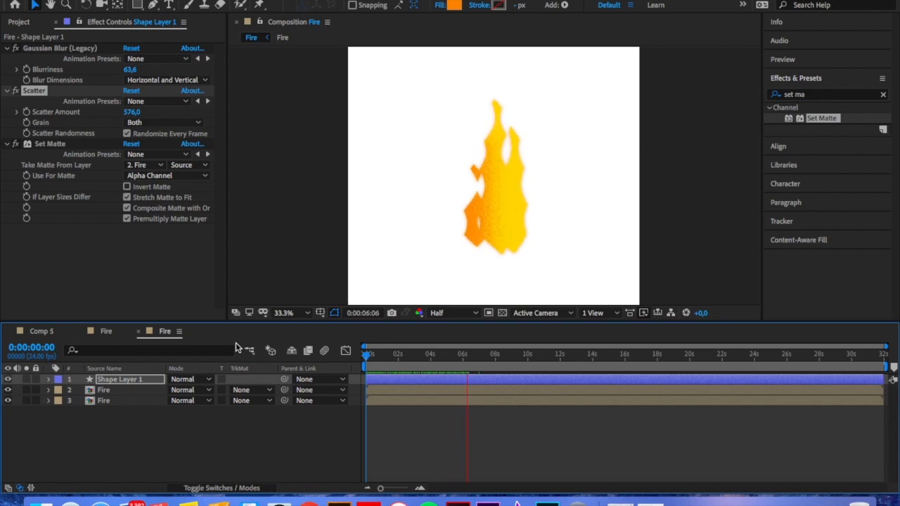
key("space")
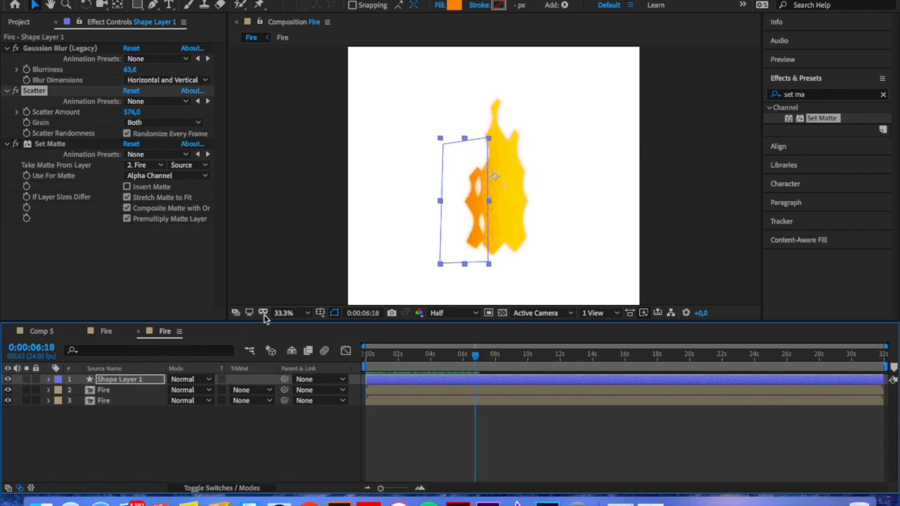
- Add polinka.ai to the Fire composition as the uppermost layer and move its firewood artwork towards the flame
left_click(19, 22)
scroll(94, 220, "down", 1)
scroll(95, 221, "up", 1)
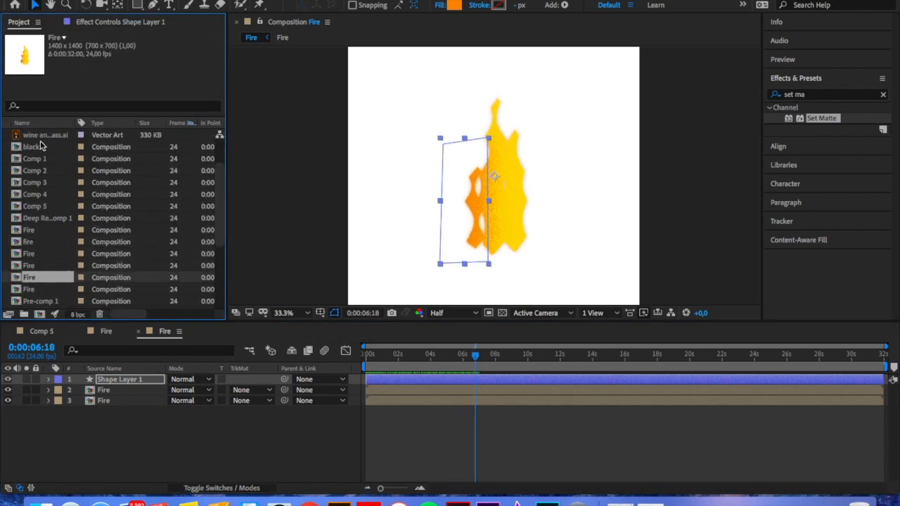
scroll(50, 183, "down", 5)
scroll(55, 211, "up", 7)
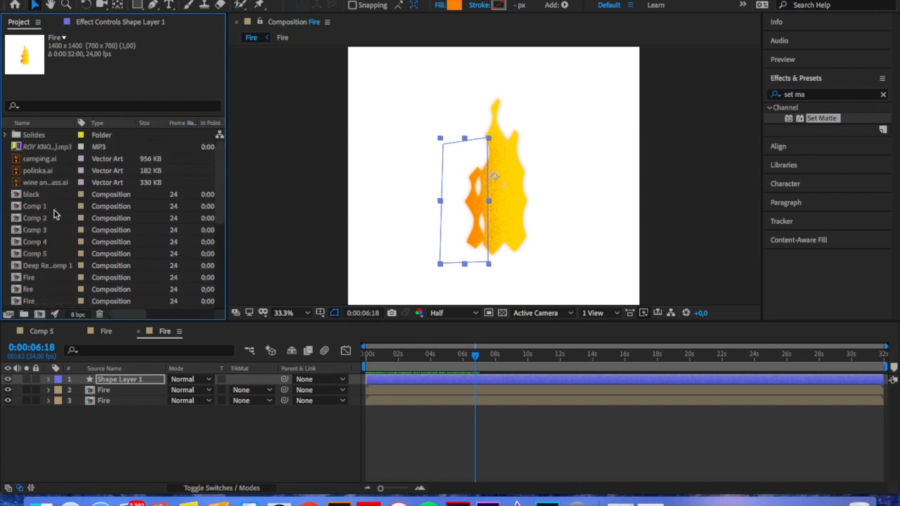
left_click_drag(35, 172, 122, 379)
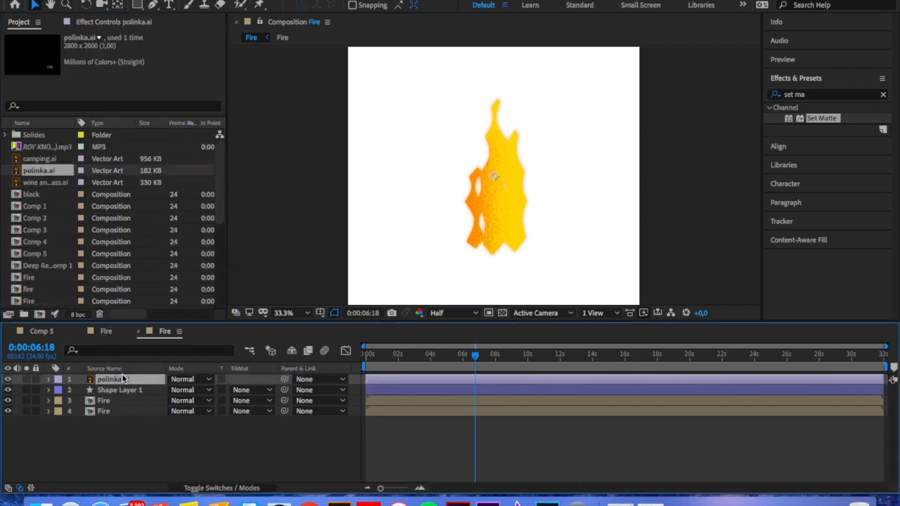
left_click(290, 310)
left_click(299, 109)
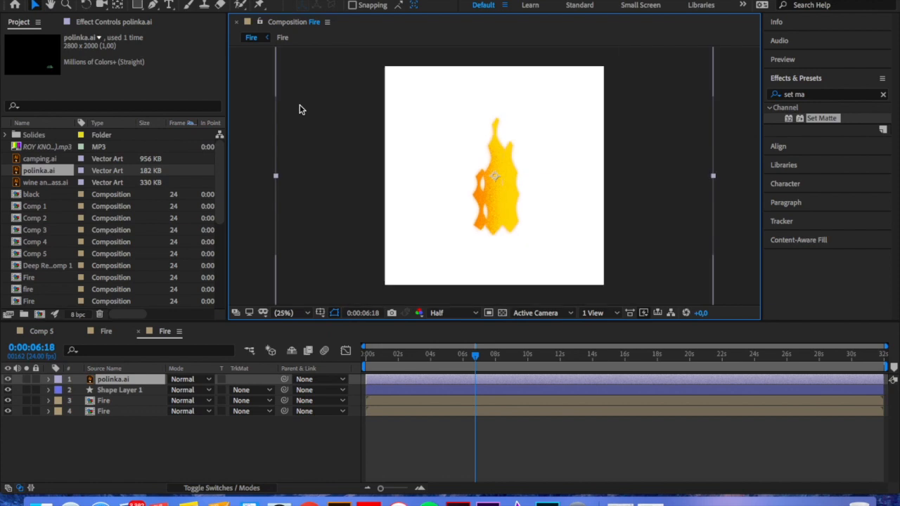
left_click_drag(556, 244, 505, 184)
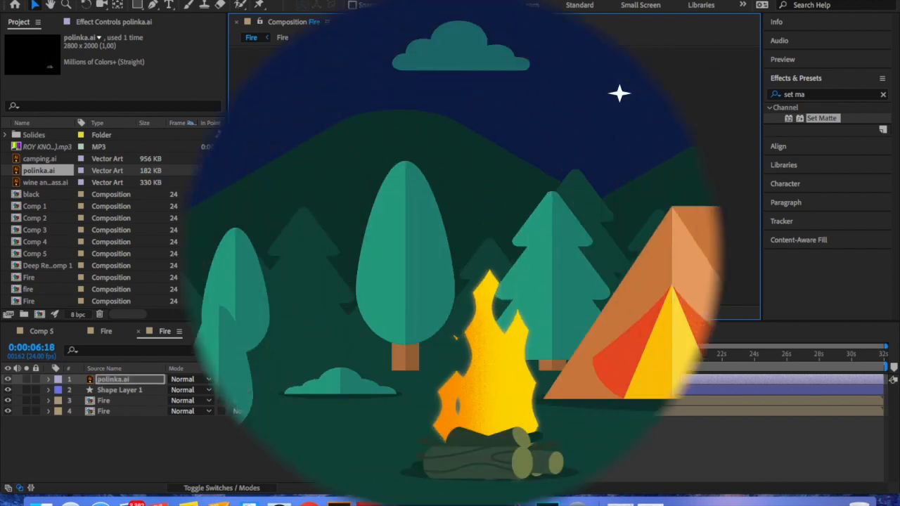